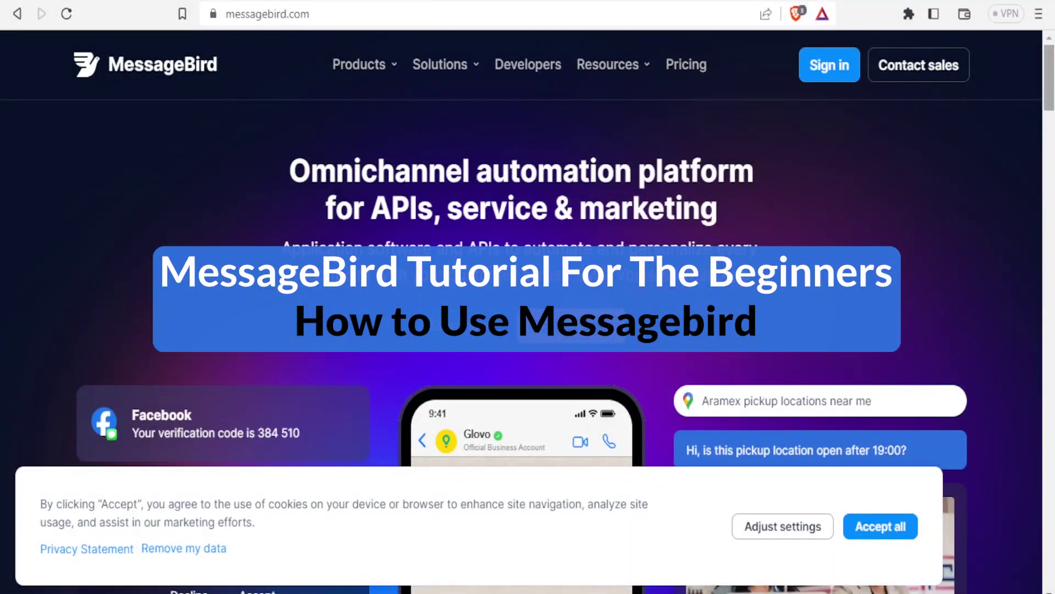
# - Look through the MessageBird home page, from the headline to the customer stories, omnichannel channels and team inbox sections
pyautogui.moveTo(1052, 102); pyautogui.dragTo(1051, 122)
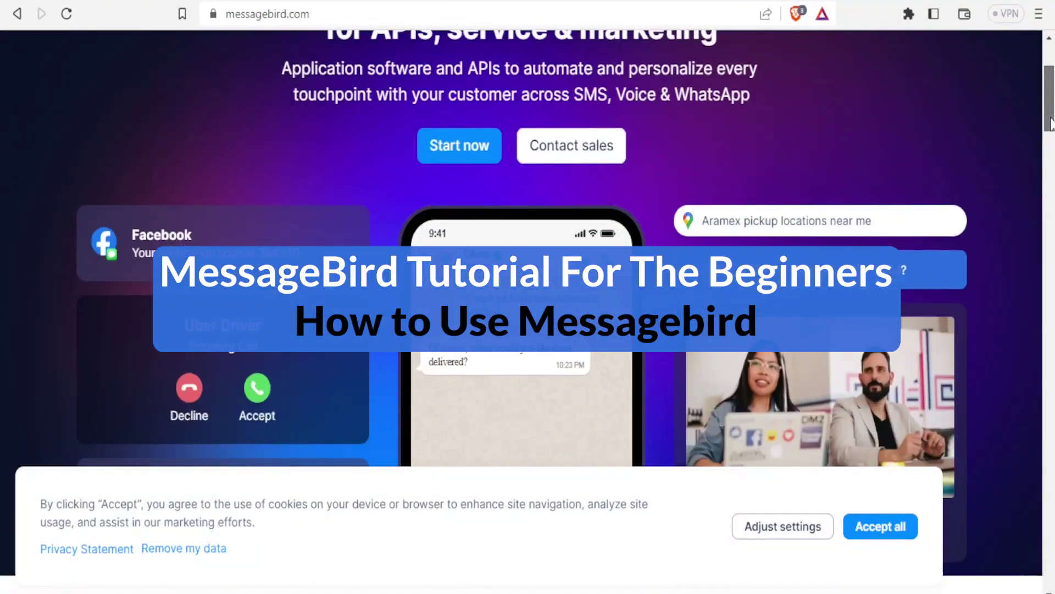
pyautogui.moveTo(1051, 124); pyautogui.dragTo(1051, 148)
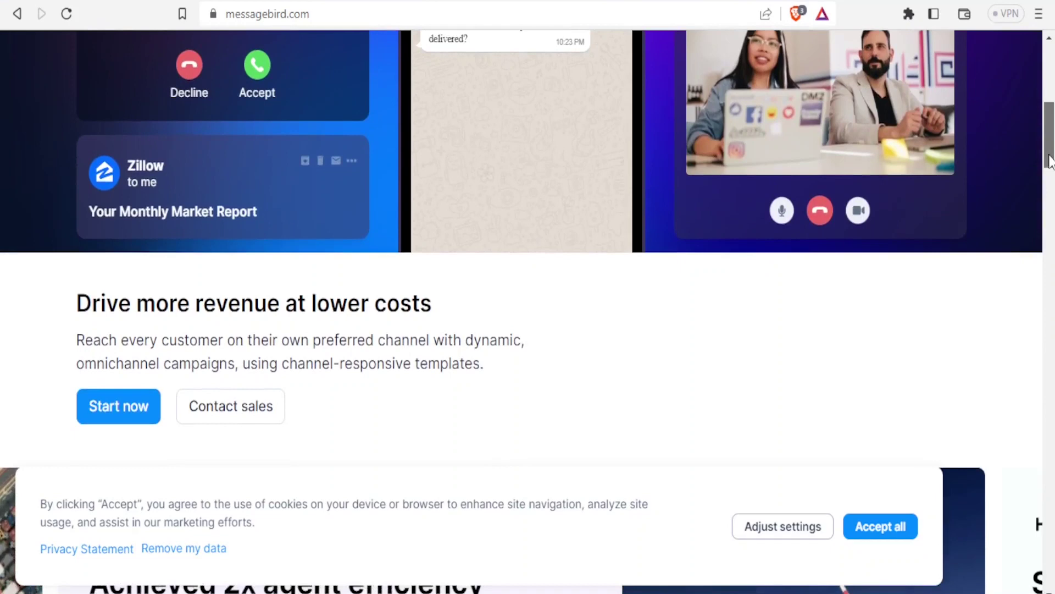
pyautogui.moveTo(1050, 161); pyautogui.dragTo(1051, 183)
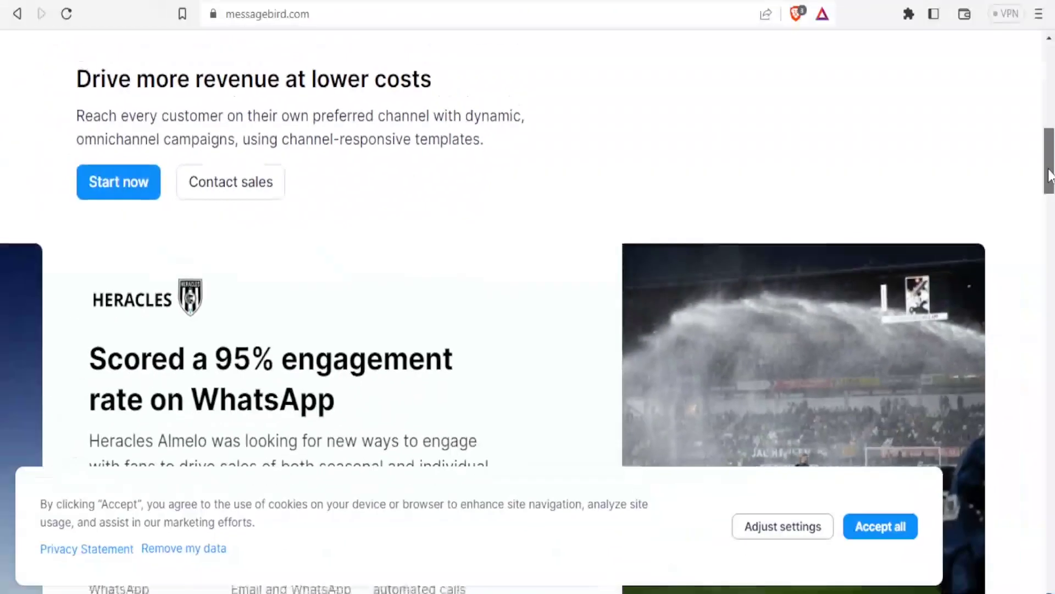
pyautogui.scroll(-1, 1050, 180)
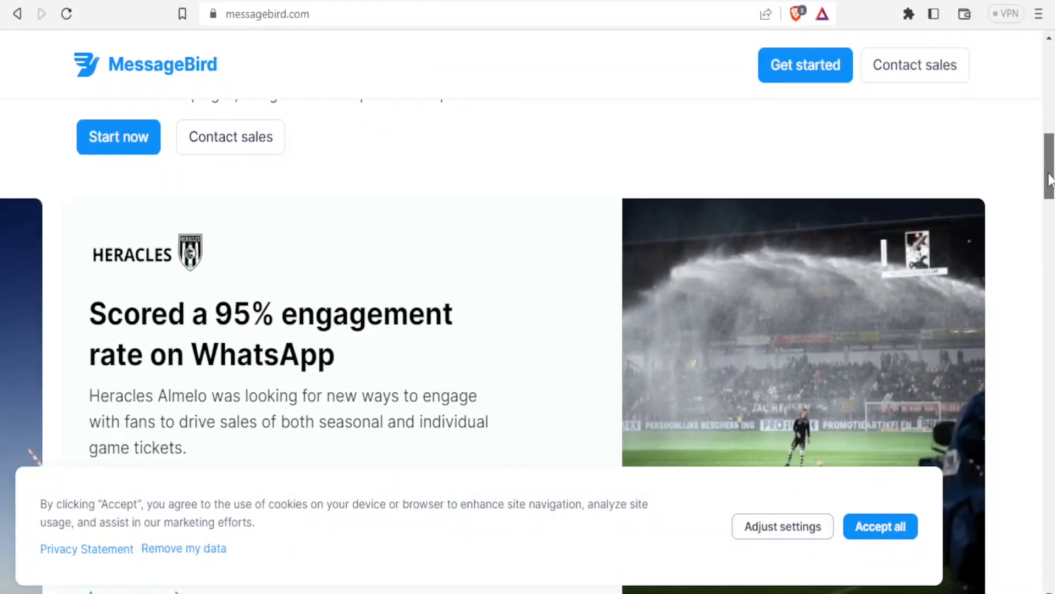
pyautogui.moveTo(1050, 180); pyautogui.dragTo(1048, 253)
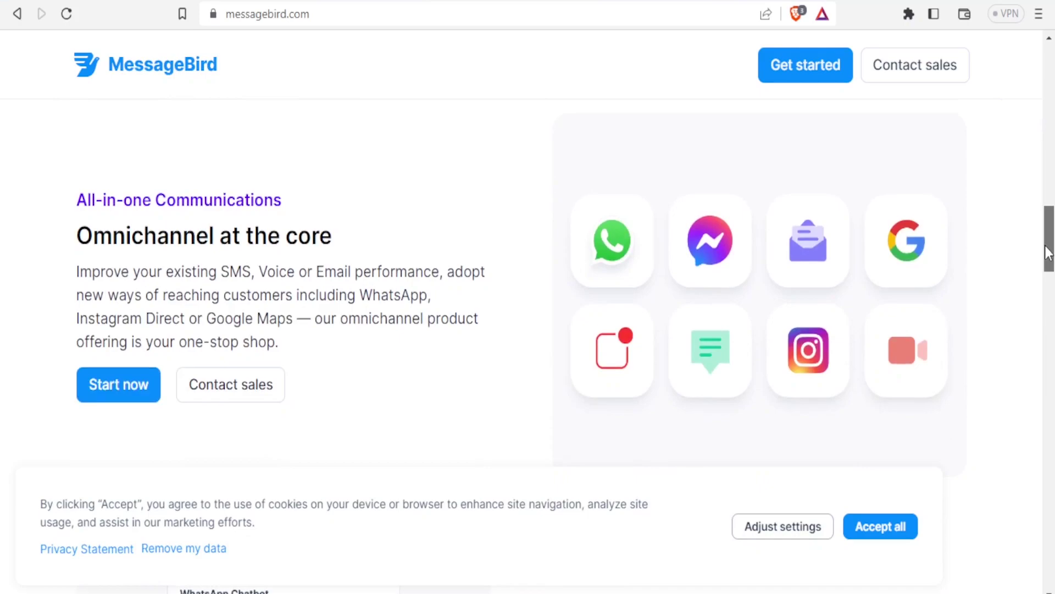
pyautogui.moveTo(1047, 253); pyautogui.dragTo(1051, 362)
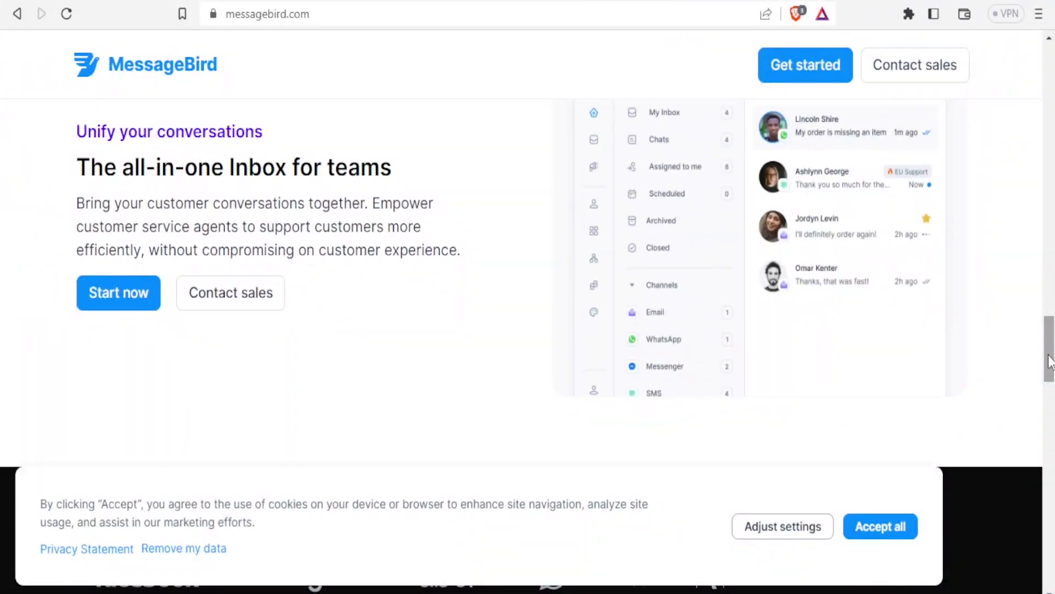
pyautogui.moveTo(1050, 363); pyautogui.dragTo(1051, 336)
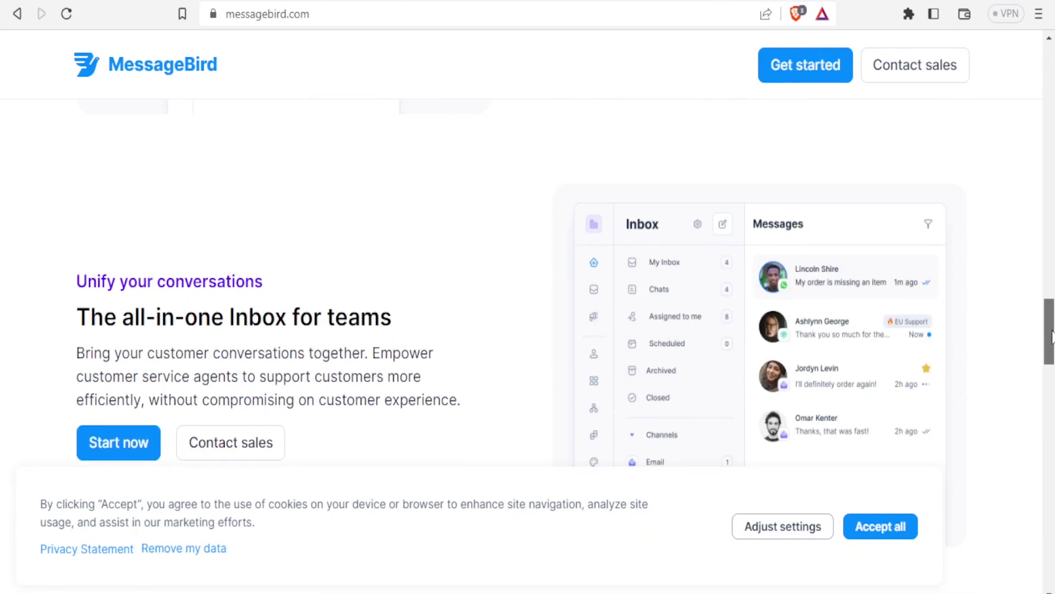
pyautogui.moveTo(1051, 337); pyautogui.dragTo(1050, 344)
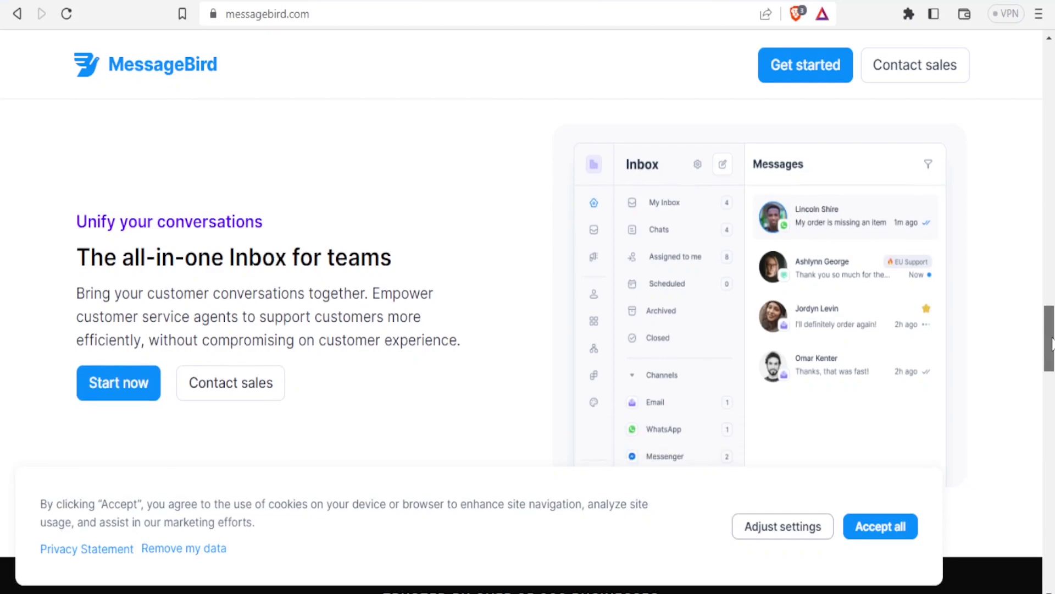
pyautogui.moveTo(1051, 343); pyautogui.dragTo(1051, 198)
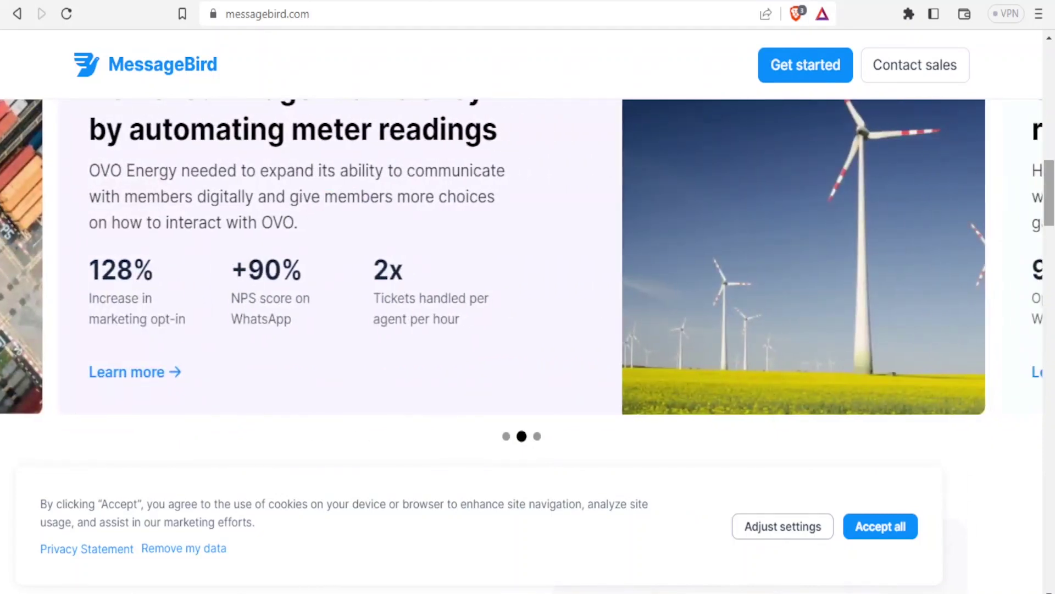
pyautogui.moveTo(1051, 190); pyautogui.dragTo(1051, 73)
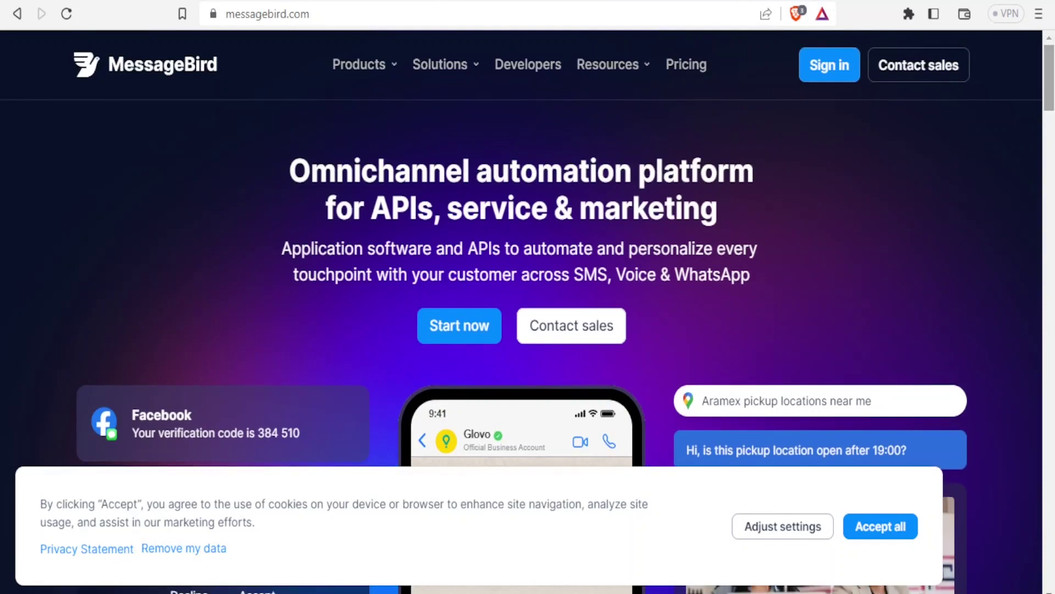
pyautogui.moveTo(1052, 52); pyautogui.dragTo(1048, 29)
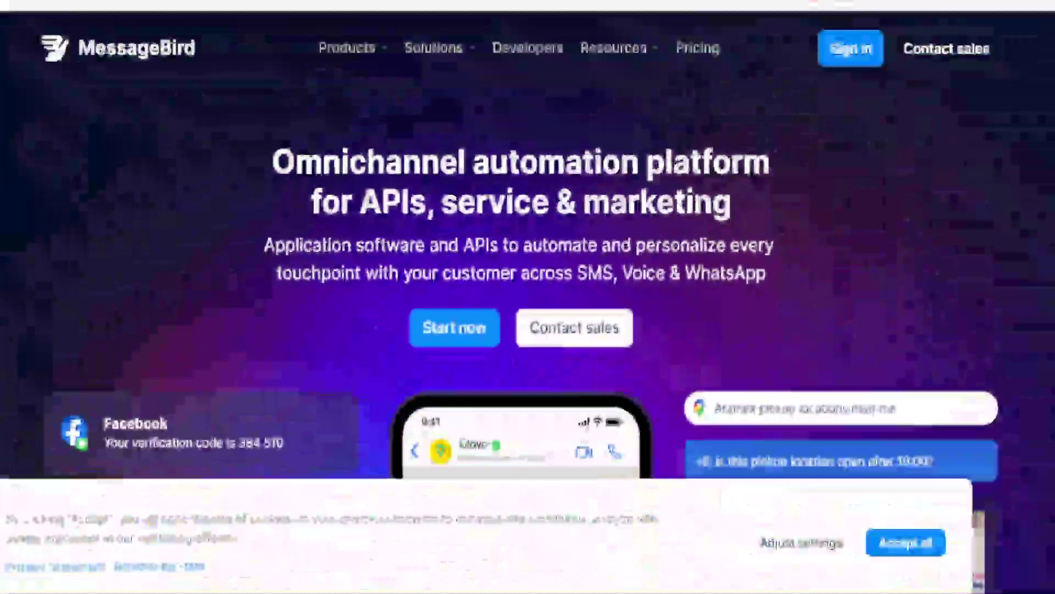
pyautogui.moveTo(1050, 97)
pyautogui.mouseDown()
pyautogui.moveTo(1050, 117)
pyautogui.moveTo(1052, 80)
pyautogui.mouseUp()
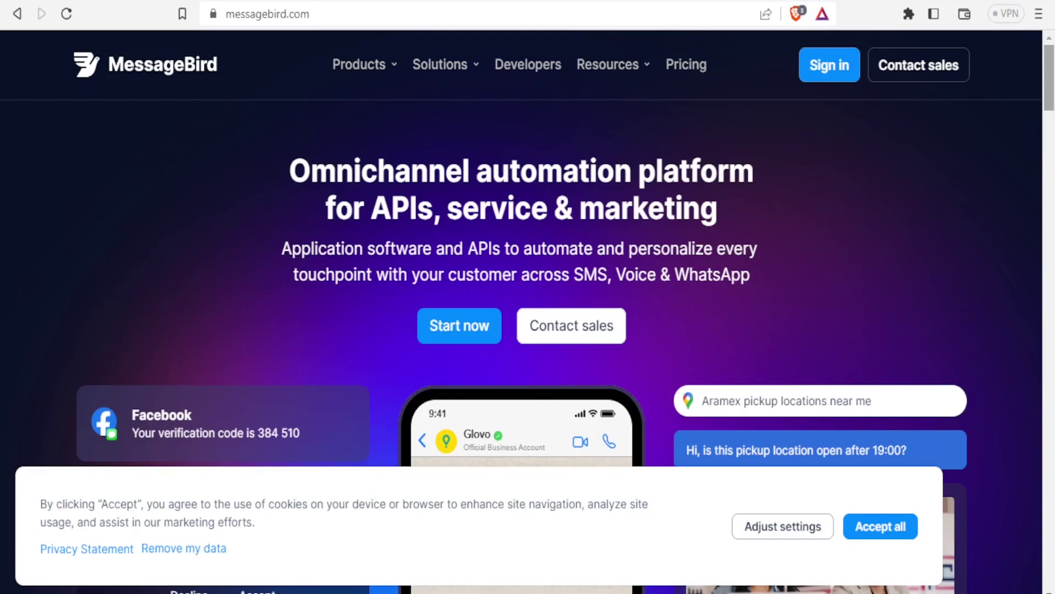
# - Review the home page's customer success stories and the start of the All-in-one Communications section once more
pyautogui.moveTo(1053, 72); pyautogui.dragTo(1049, 181)
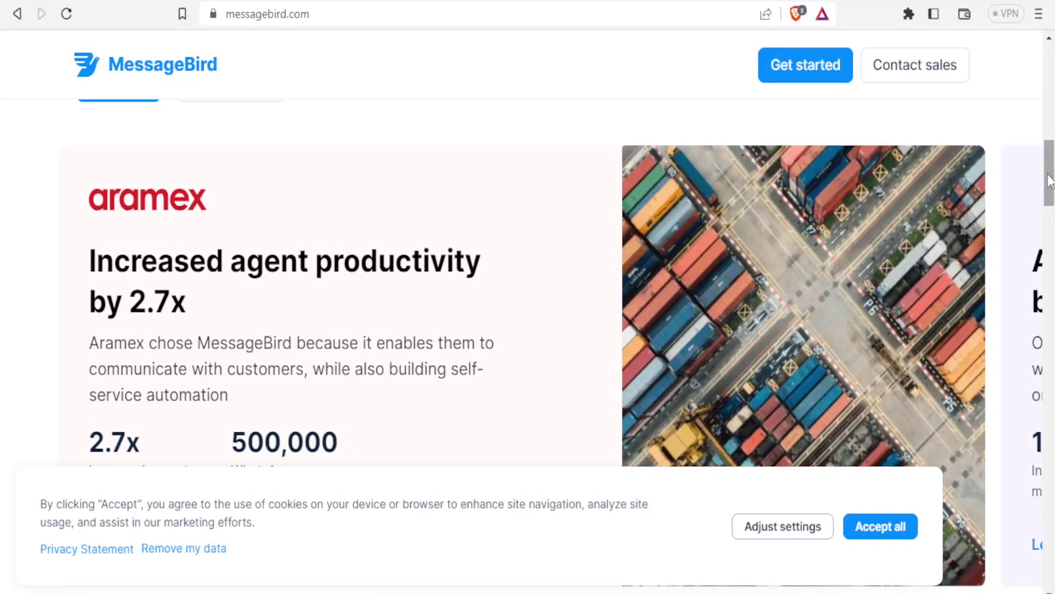
pyautogui.moveTo(1050, 182); pyautogui.dragTo(1050, 190)
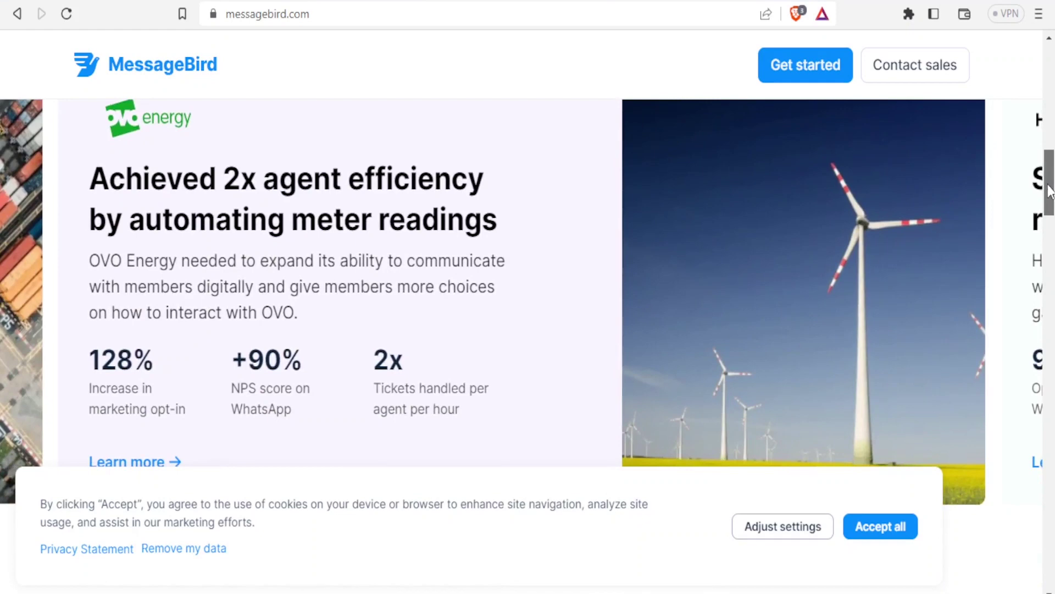
pyautogui.moveTo(1050, 190); pyautogui.dragTo(1050, 217)
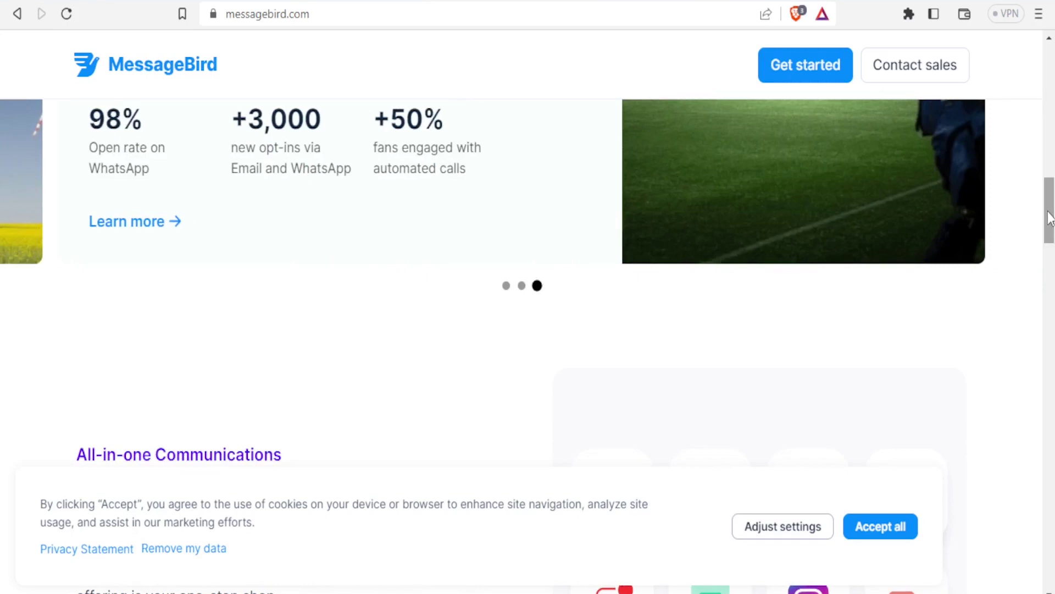
pyautogui.moveTo(1050, 219); pyautogui.dragTo(1050, 228)
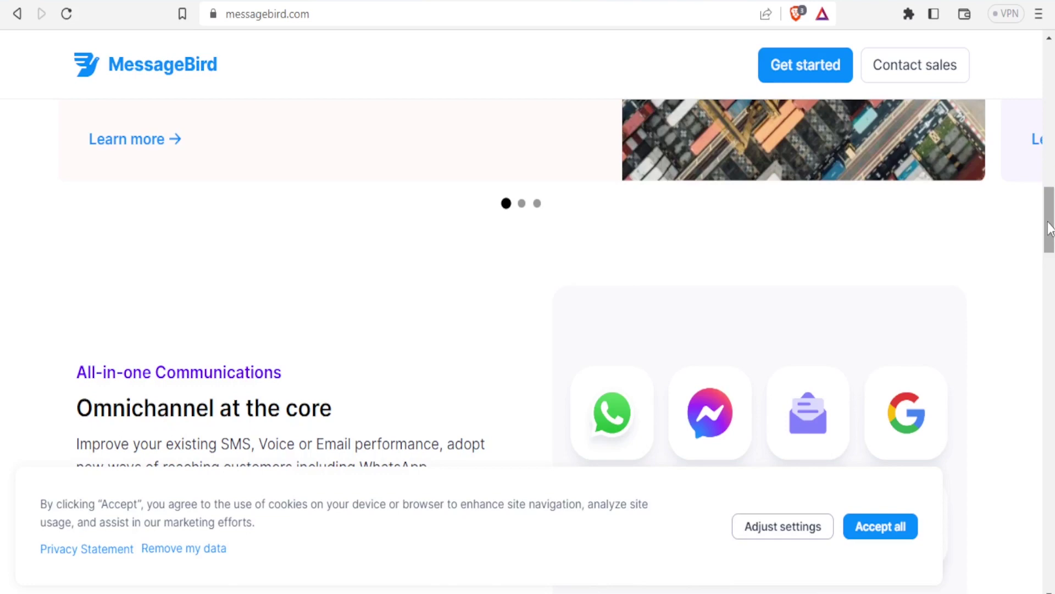
pyautogui.moveTo(1050, 228); pyautogui.dragTo(1036, 55)
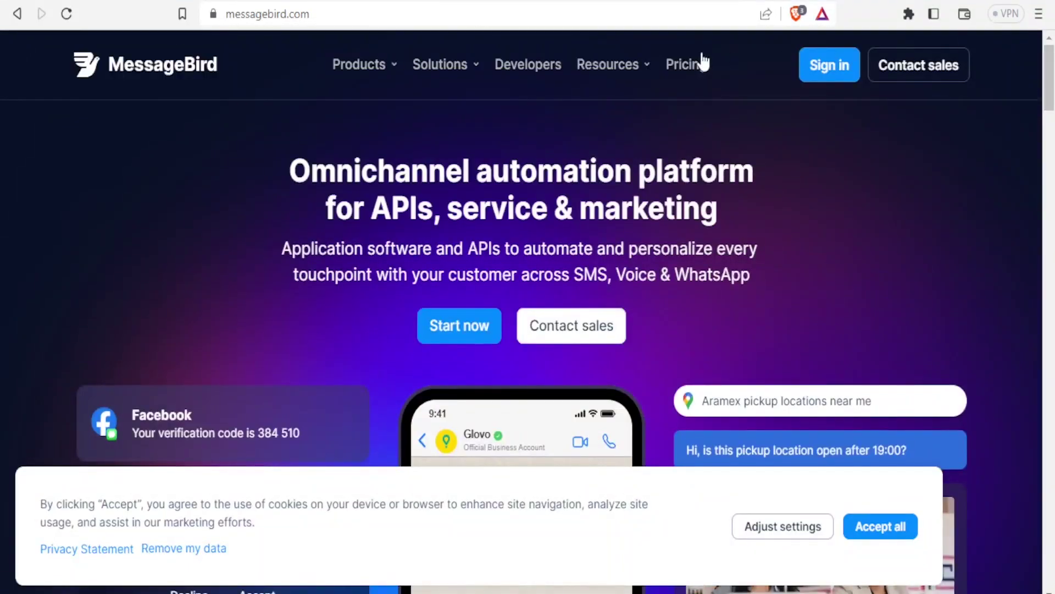
# - Open the pricing page and examine the United States prices in USD for the Connectivity and Email products
pyautogui.click(693, 67)
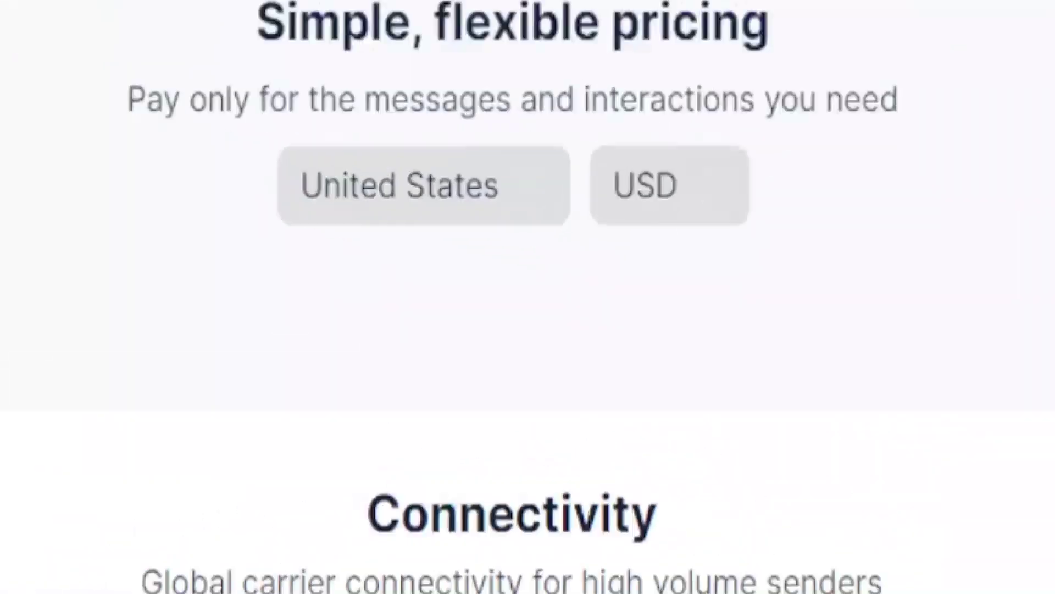
pyautogui.scroll(-5, 528, 297)
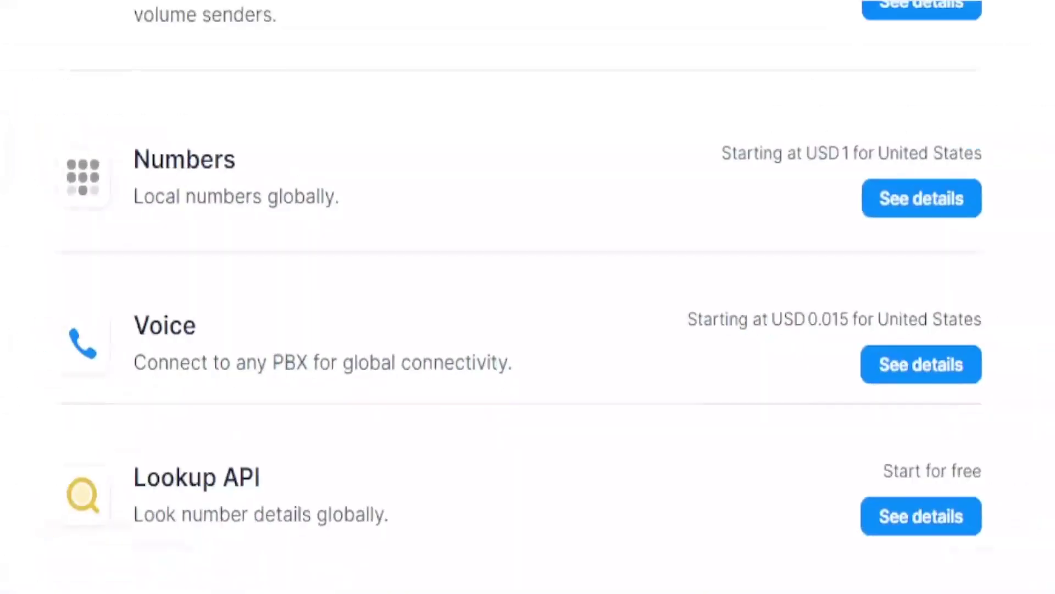
pyautogui.moveTo(1050, 106); pyautogui.dragTo(1050, 137)
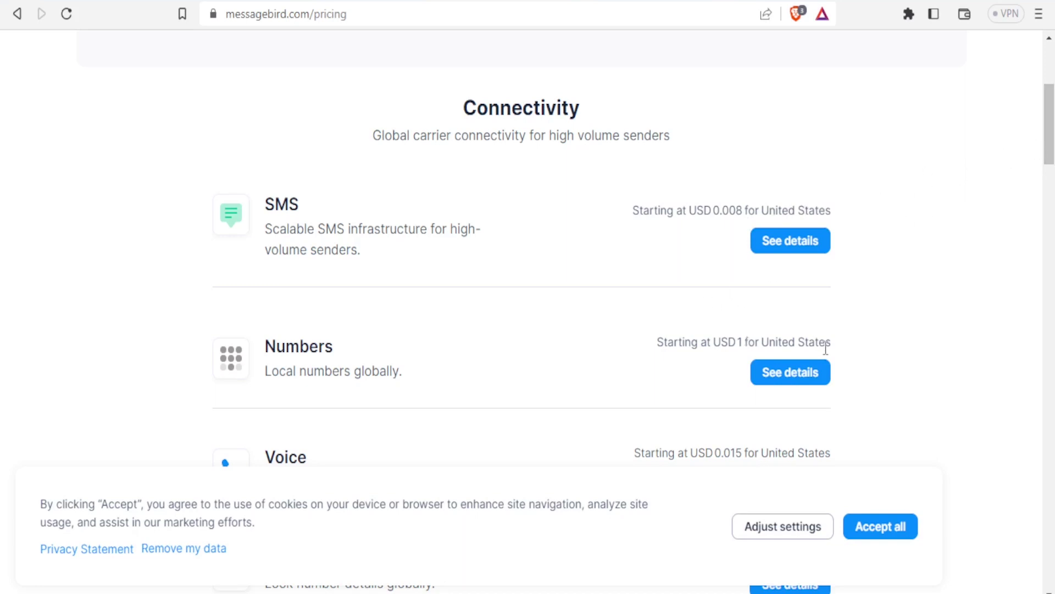
pyautogui.moveTo(1053, 127); pyautogui.dragTo(1051, 173)
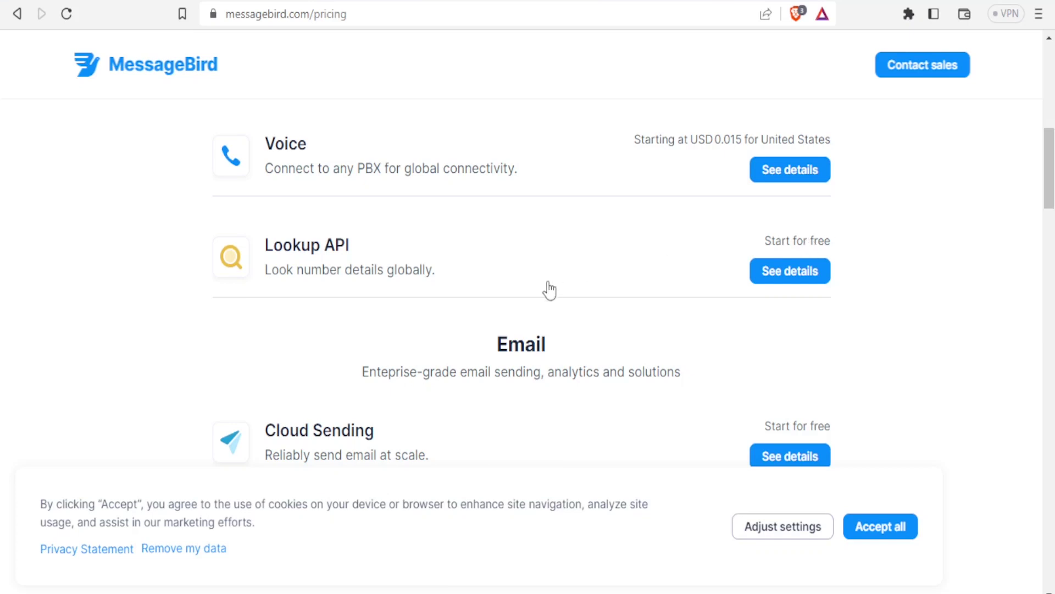
pyautogui.moveTo(1052, 174); pyautogui.dragTo(1052, 211)
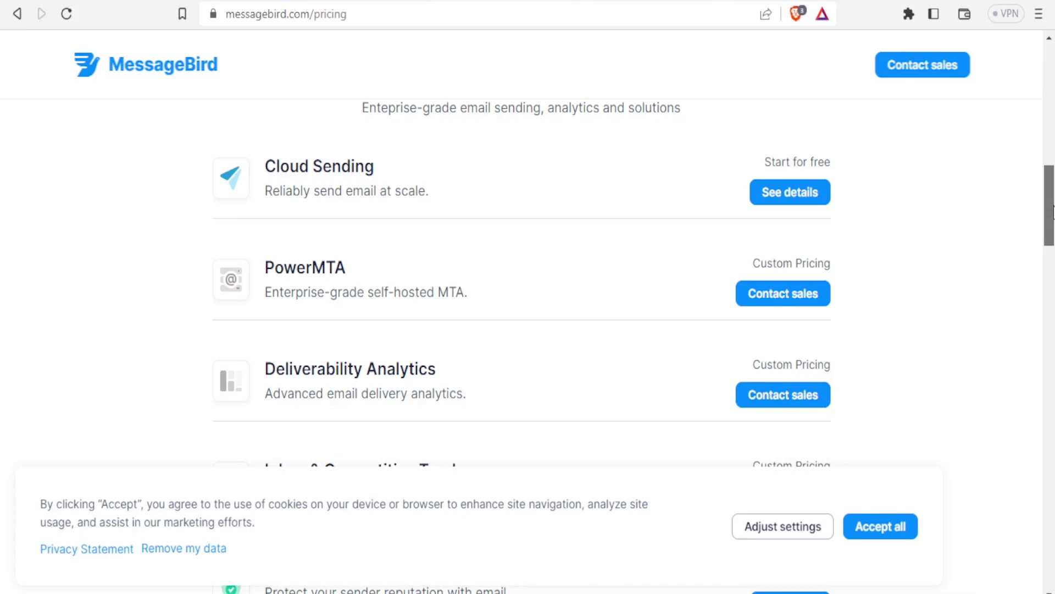
pyautogui.moveTo(1053, 211); pyautogui.dragTo(1053, 212)
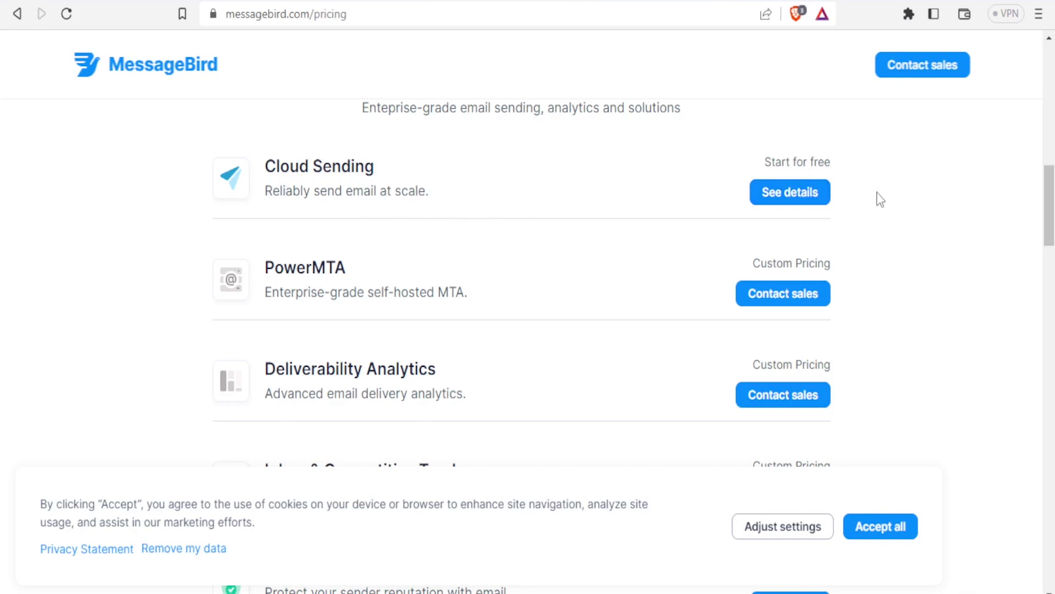
pyautogui.moveTo(1049, 219); pyautogui.dragTo(1050, 165)
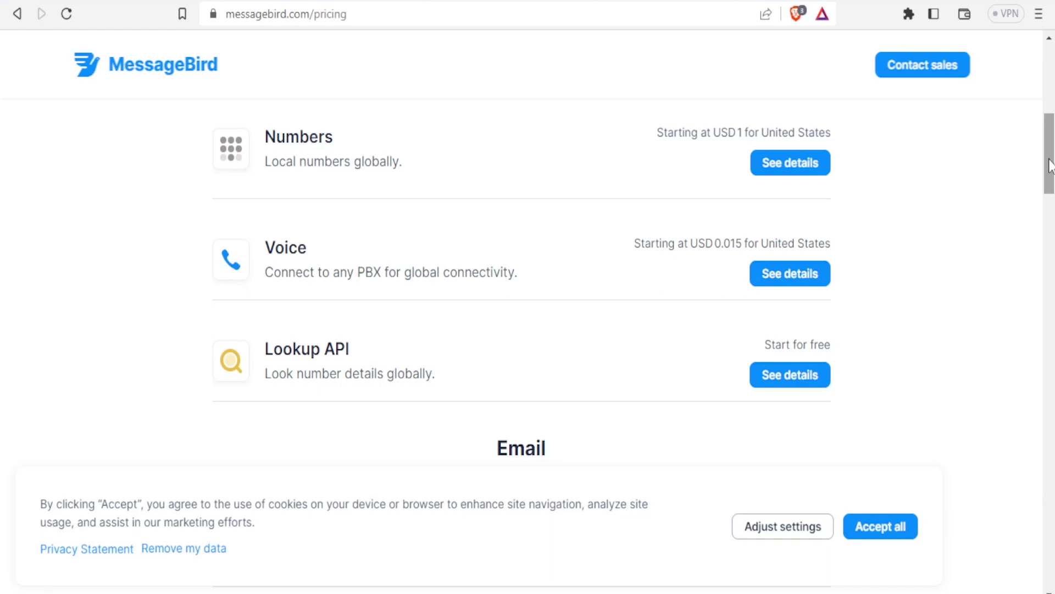
pyautogui.moveTo(1049, 165); pyautogui.dragTo(1053, 110)
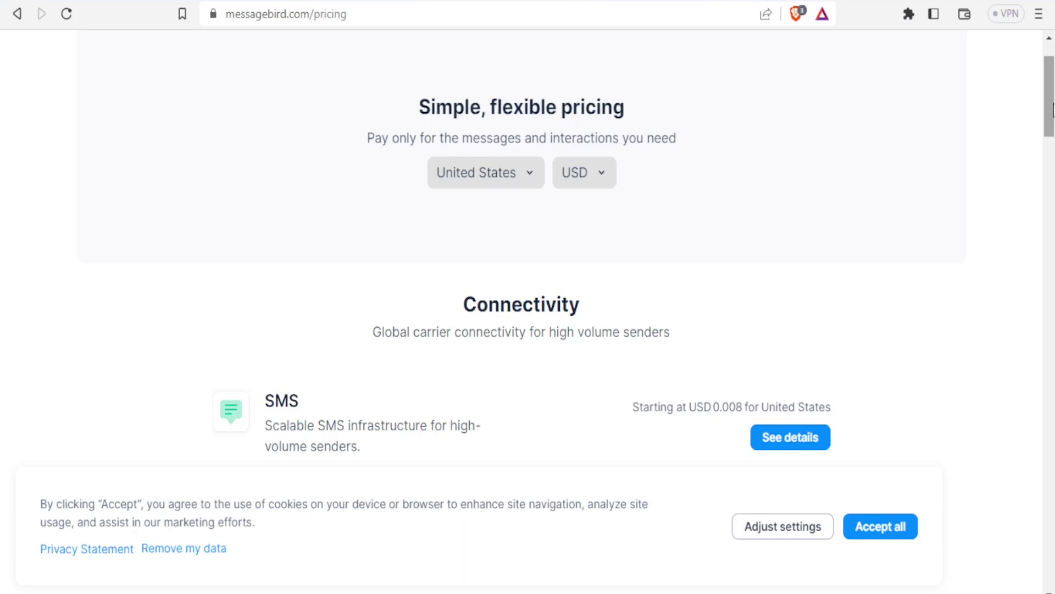
pyautogui.moveTo(1053, 110); pyautogui.dragTo(1053, 99)
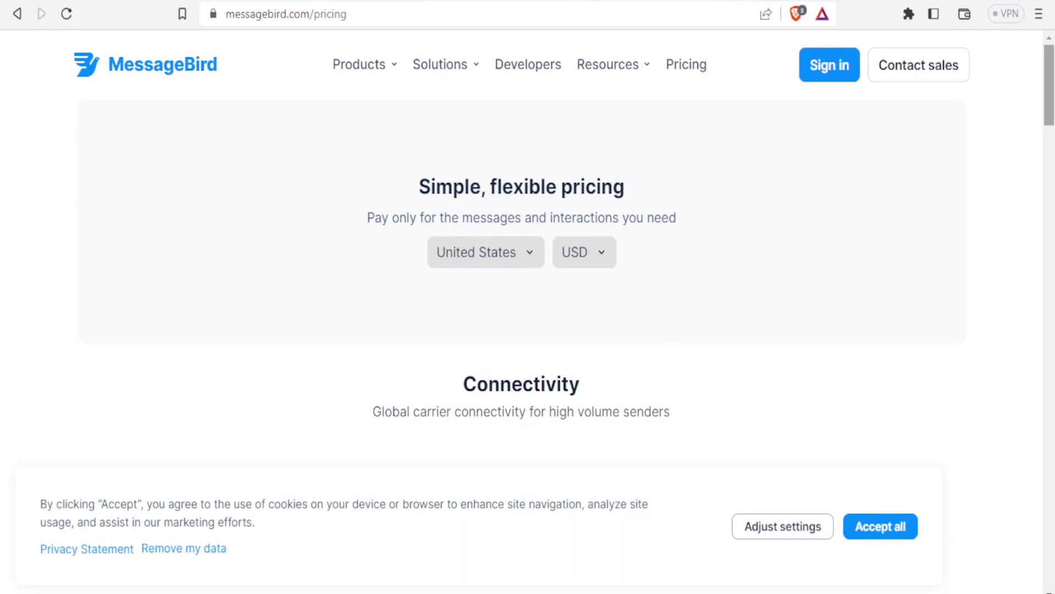
# - Return to the messagebird.com home page by removing the pricing part from the page address
pyautogui.click(402, 17)
pyautogui.click(402, 19)
pyautogui.press('BackSpace')
pyautogui.press('BackSpace')
pyautogui.press('BackSpace')
pyautogui.press('BackSpace')
pyautogui.press('BackSpace')
pyautogui.press('BackSpace')
pyautogui.press('BackSpace')
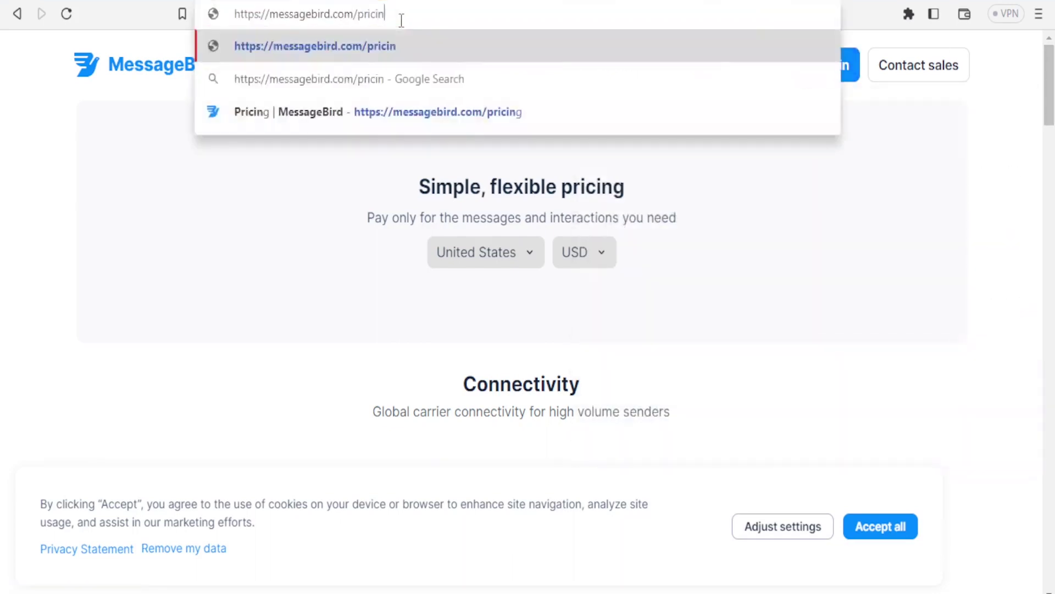
pyautogui.press('Return')
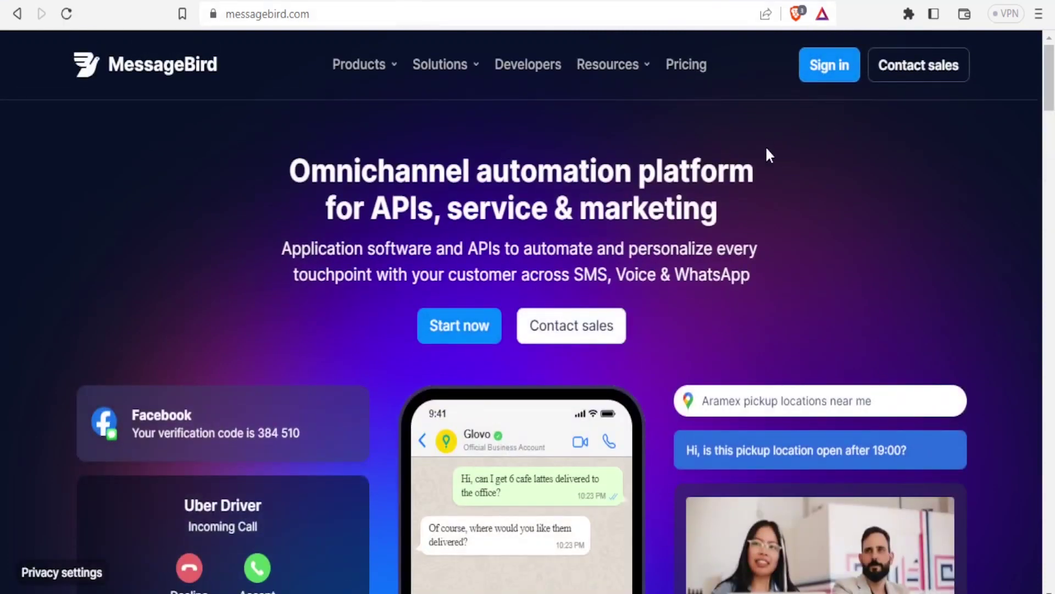
# - Sign up for a free account with the company email and an account password, agreeing to the terms and privacy policy
pyautogui.click(445, 328)
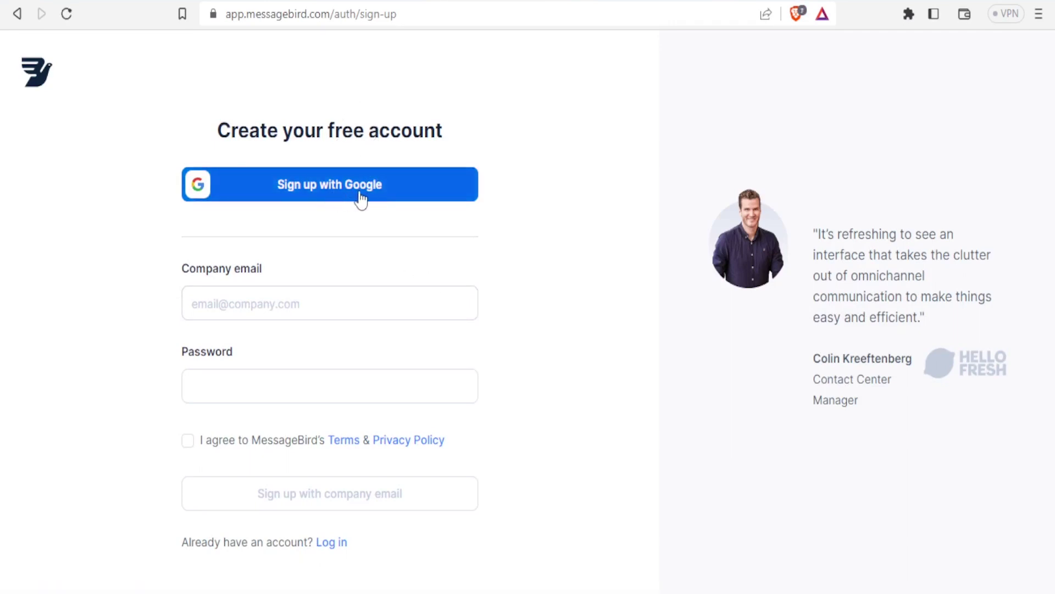
pyautogui.click(225, 300)
pyautogui.hotkey('ctrl', 'v')
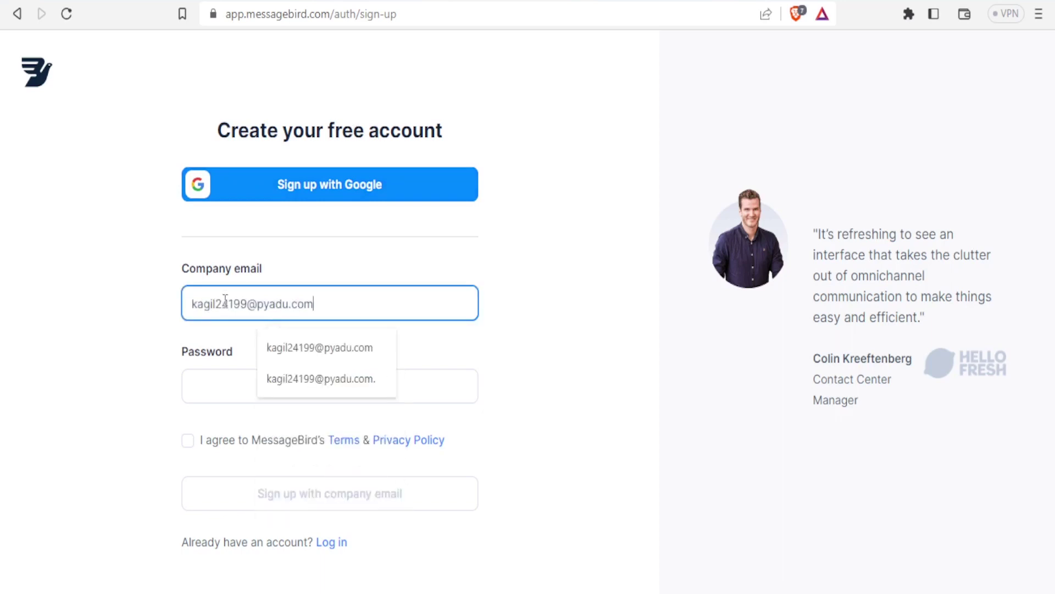
pyautogui.click(207, 379)
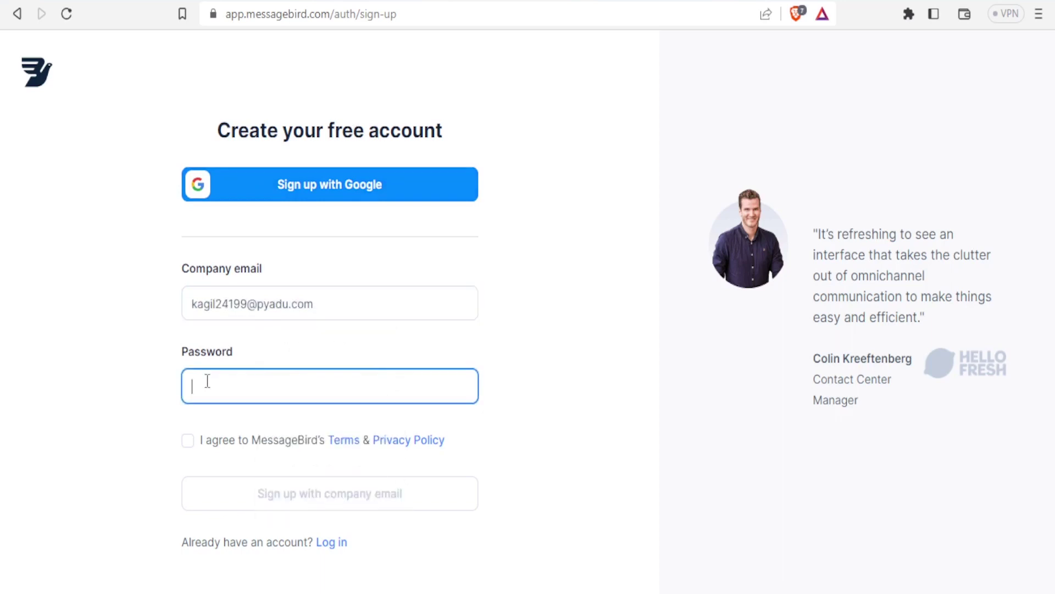
pyautogui.write('••')
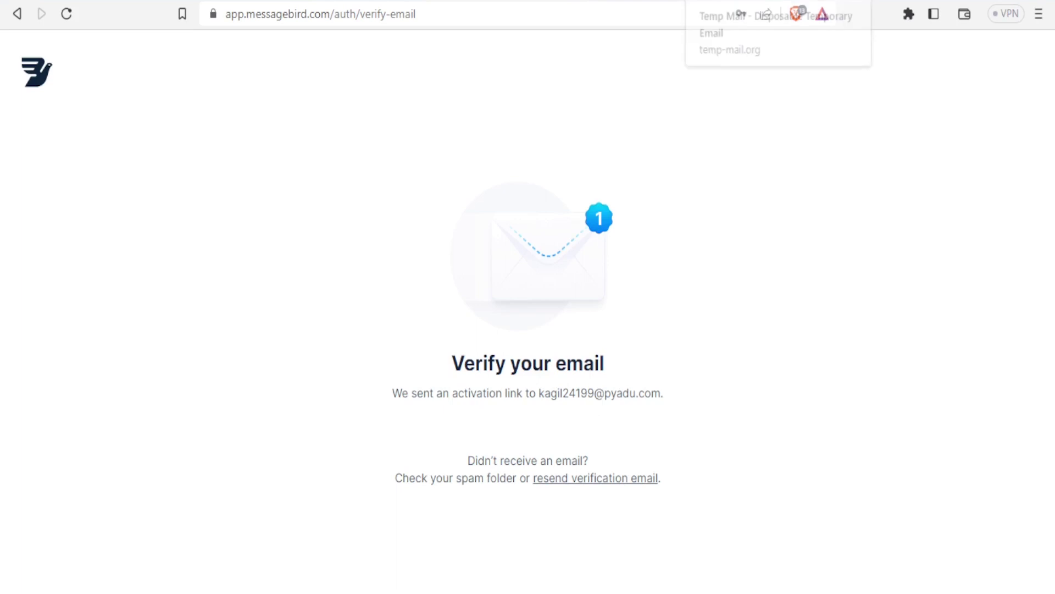
# - Switch to the Temp Mail inbox and open the "Activate your MessageBird account" email
pyautogui.click(737, 1)
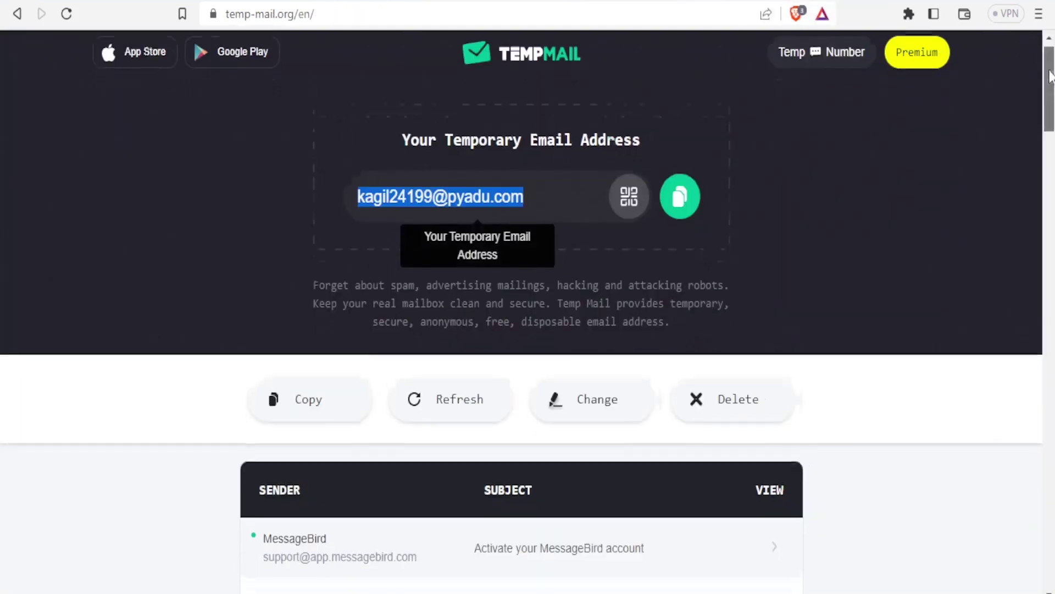
pyautogui.scroll(-5, 1024, 49)
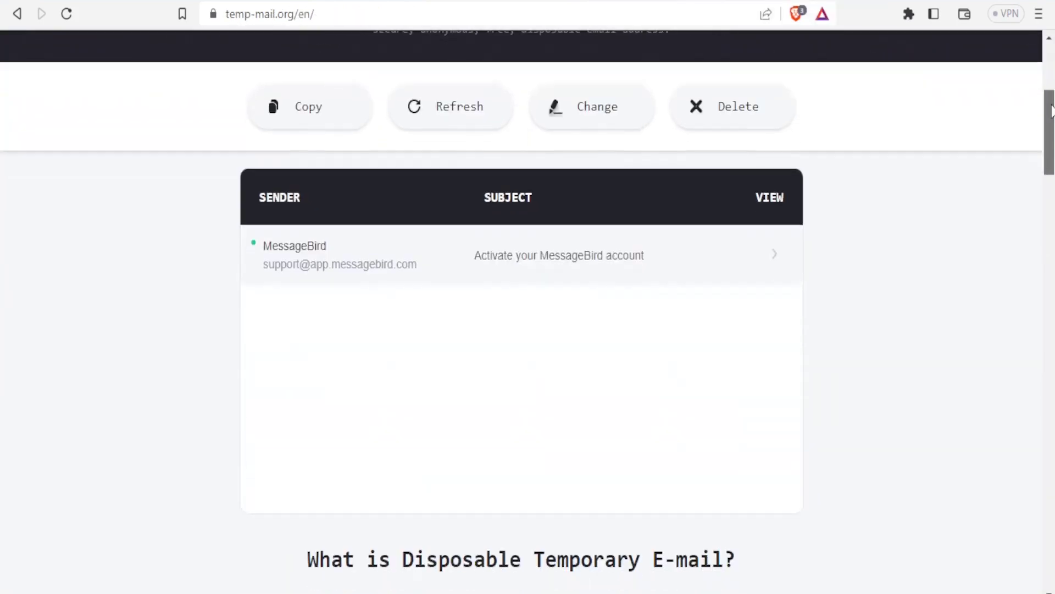
pyautogui.click(432, 270)
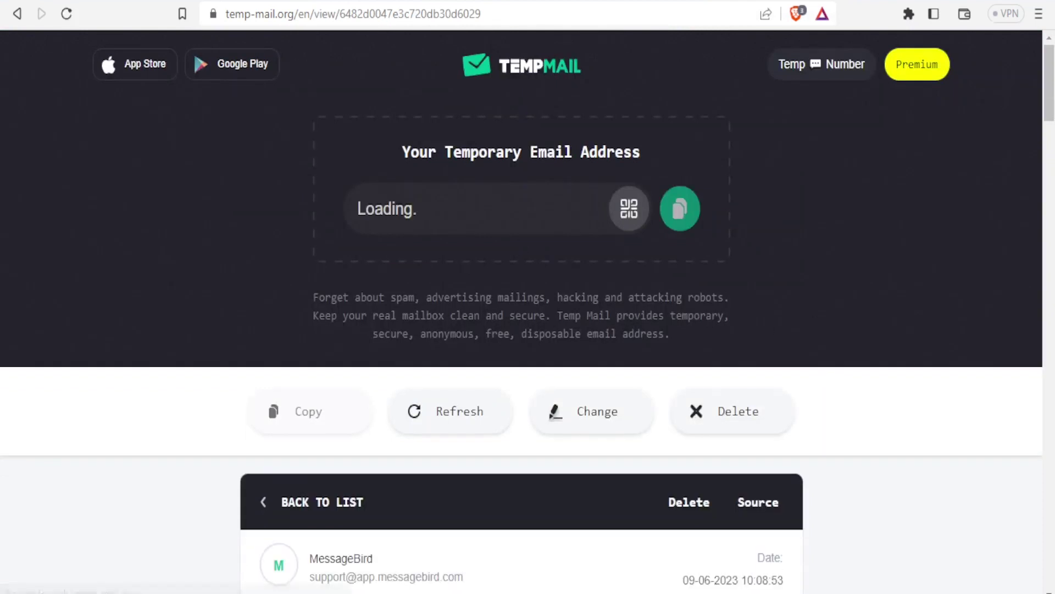
# - Activate the account through the MessageBird email, and log in with the company email and account password
pyautogui.moveTo(1049, 111); pyautogui.dragTo(1050, 192)
pyautogui.click(454, 392)
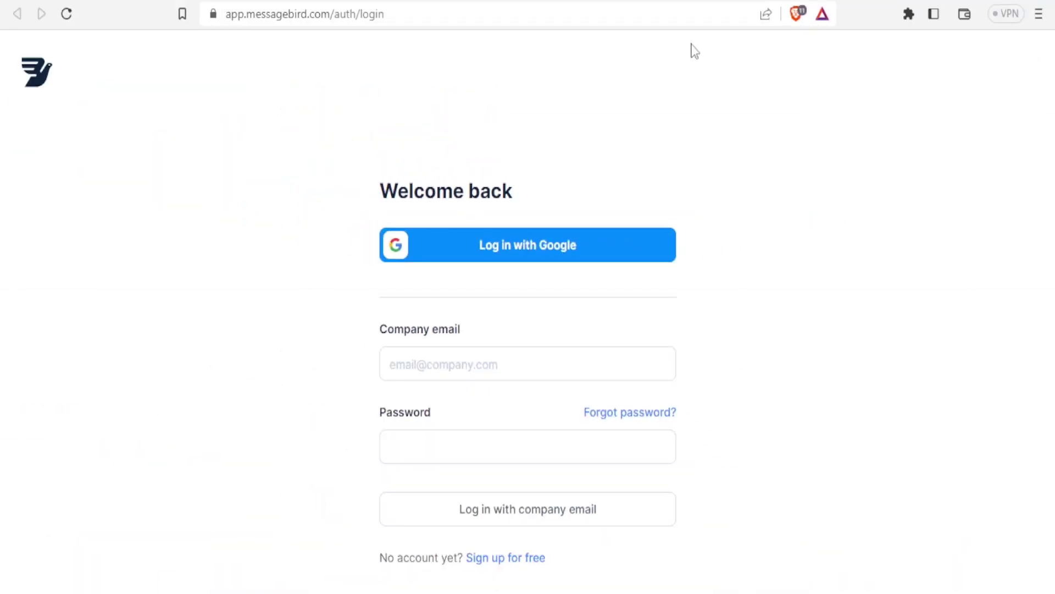
pyautogui.click(429, 357)
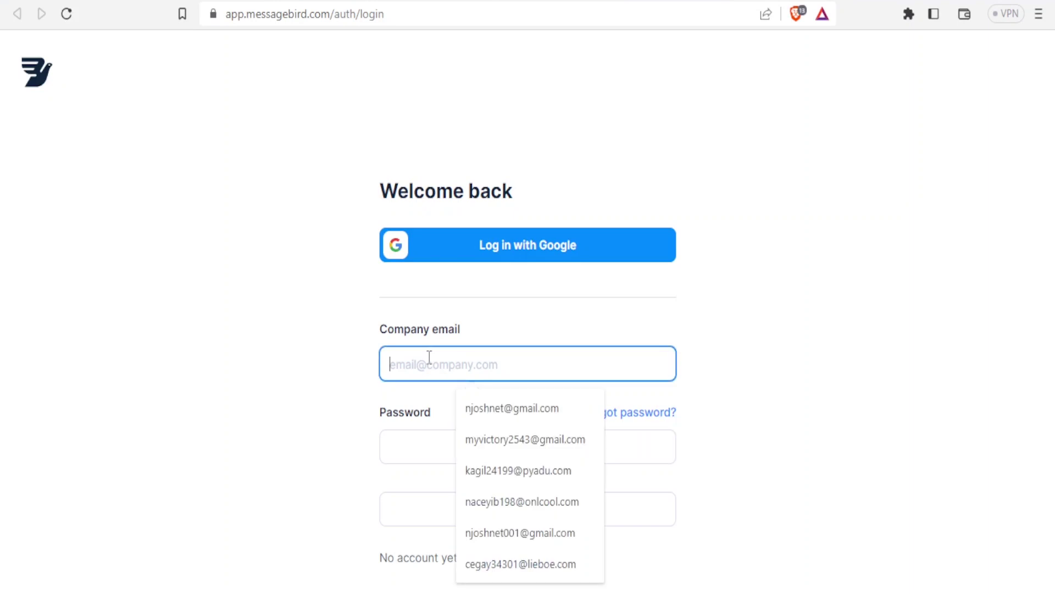
pyautogui.hotkey('ctrl', 'v')
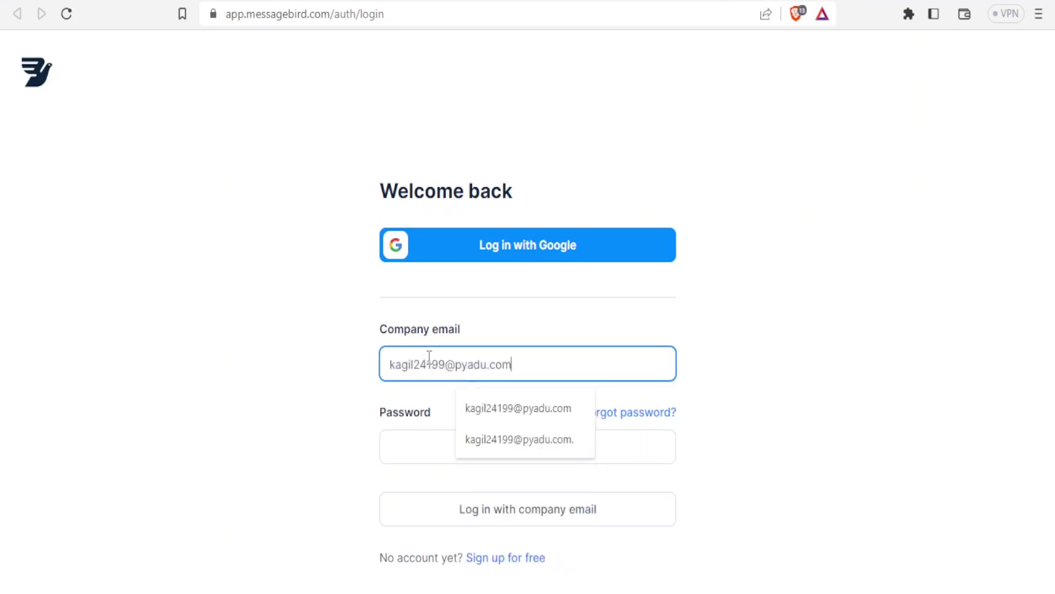
pyautogui.click(414, 448)
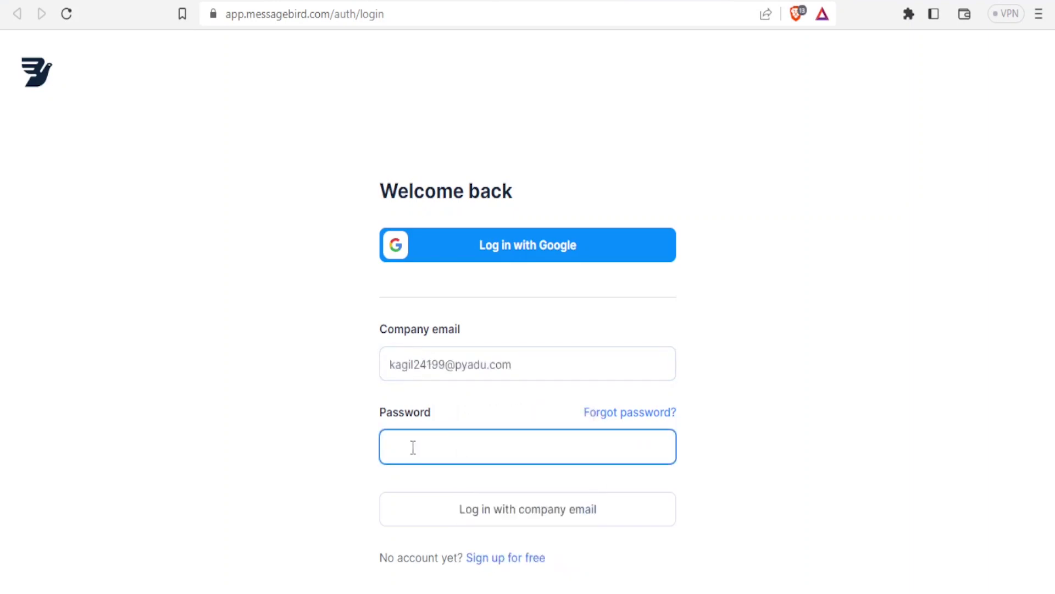
pyautogui.hotkey('ctrl', 'v')
pyautogui.click(438, 504)
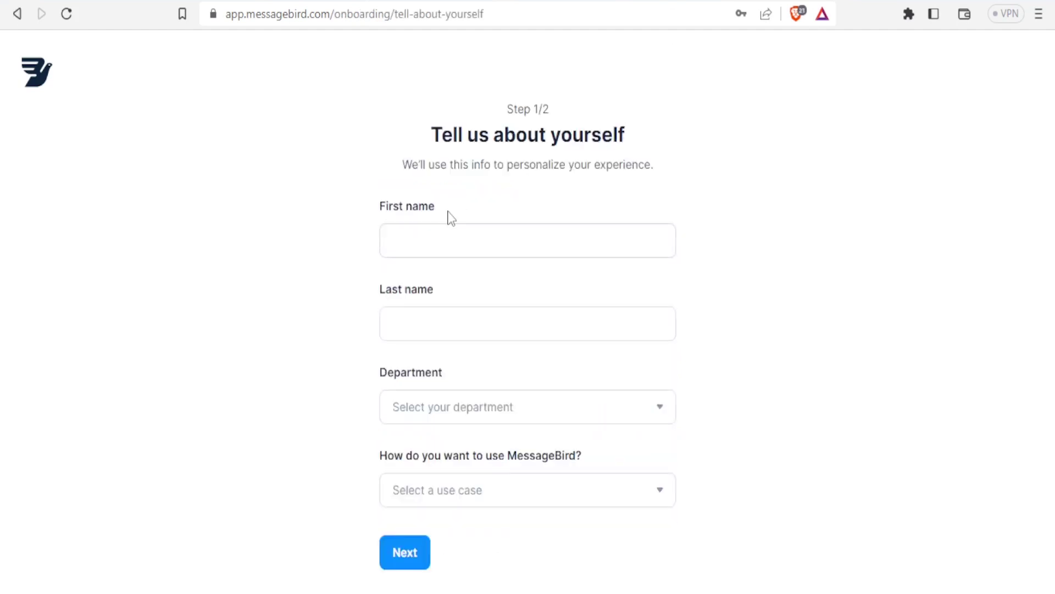
# - Fill in the account owner's first name and last name on the personal details form
pyautogui.click(416, 243)
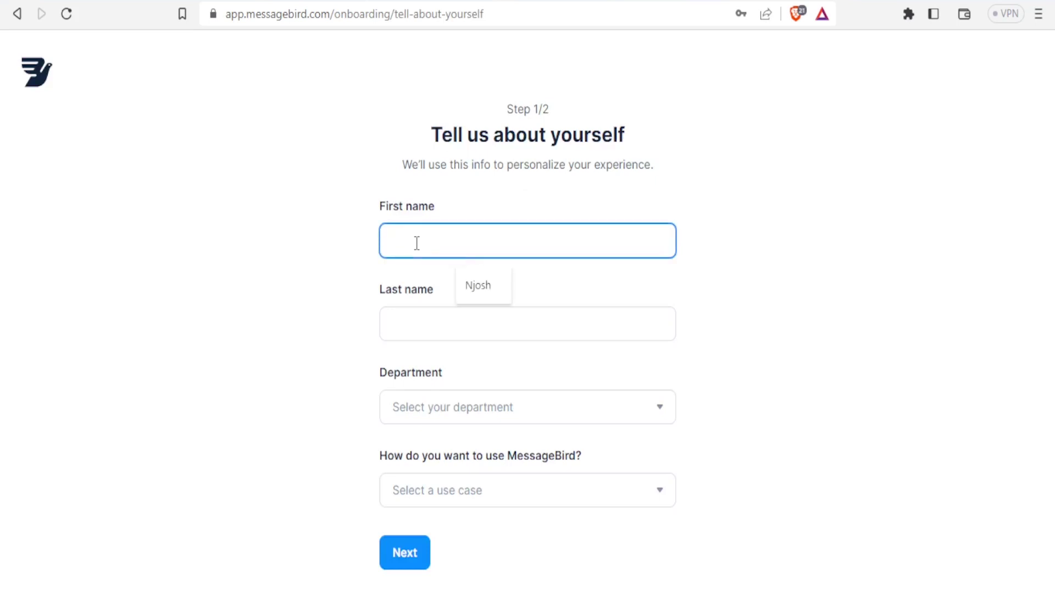
pyautogui.click(476, 288)
pyautogui.click(438, 313)
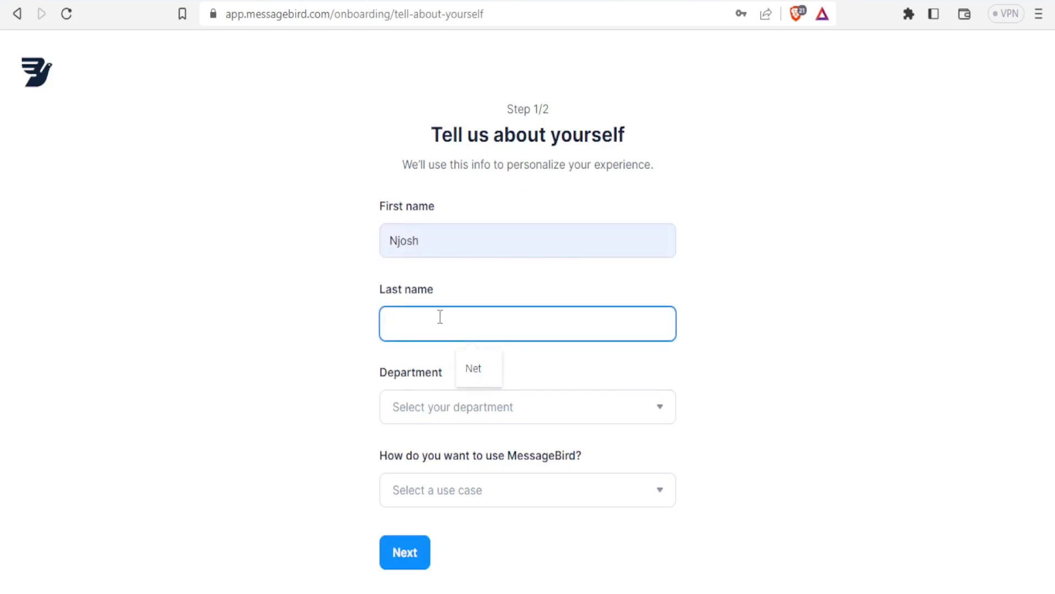
pyautogui.click(473, 374)
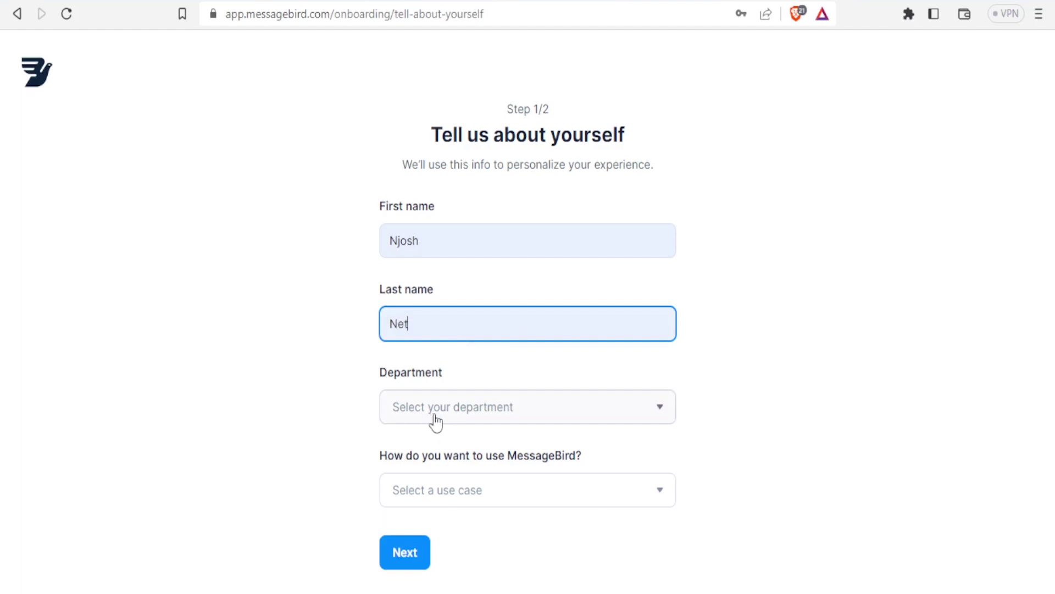
# - Set the department to Marketing and the use case to Conversational Marketing, and continue to the company form
pyautogui.click(639, 408)
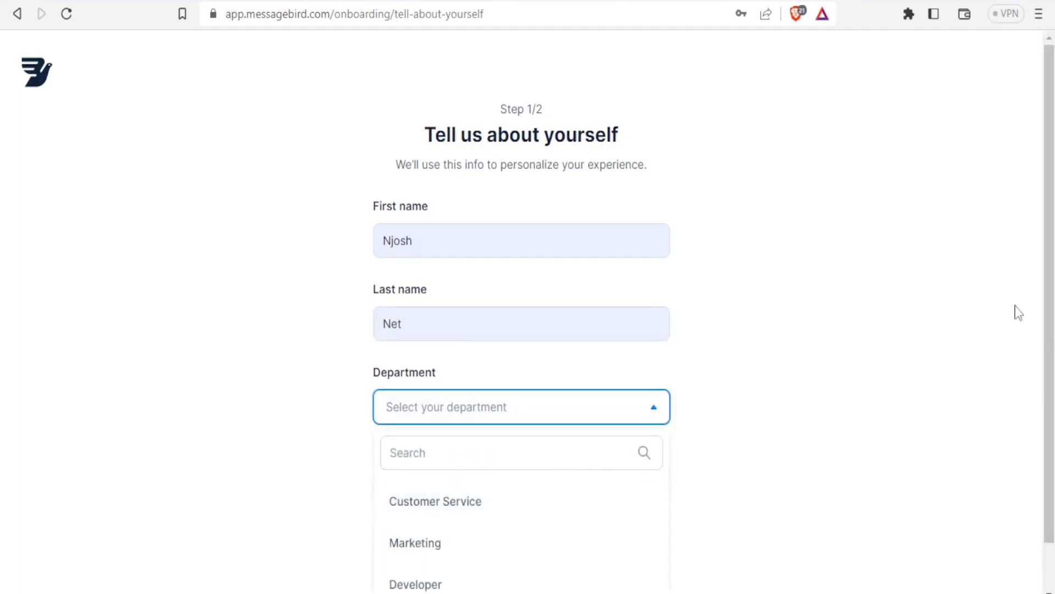
pyautogui.scroll(-2, 1050, 319)
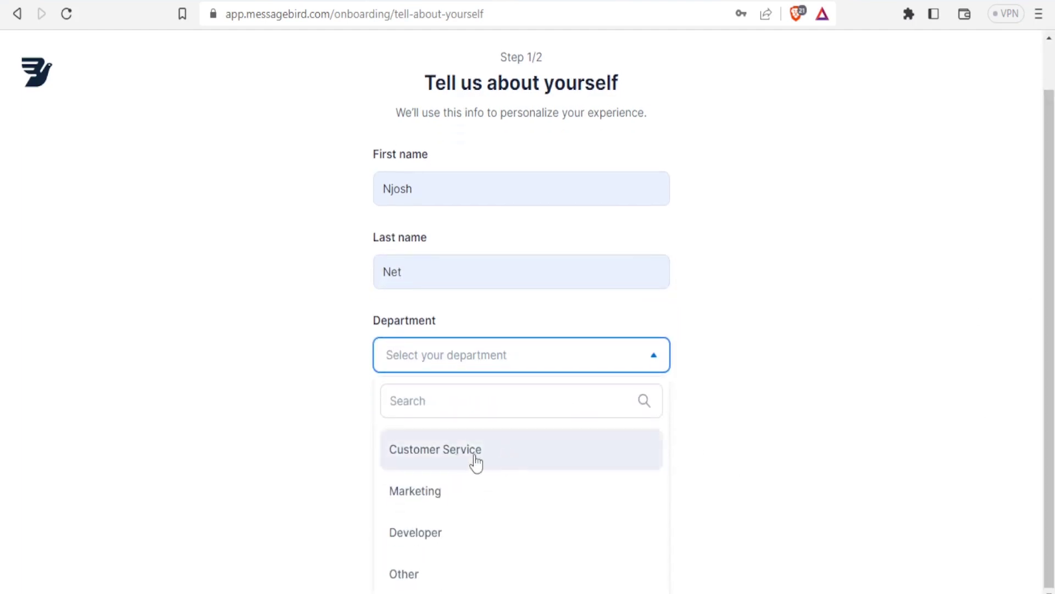
pyautogui.click(444, 500)
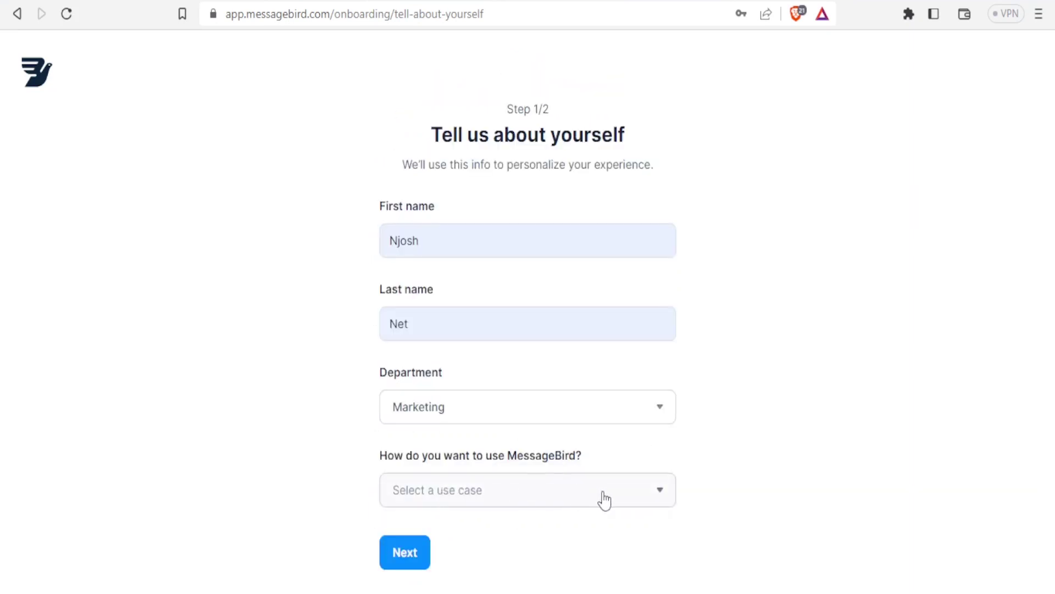
pyautogui.click(641, 492)
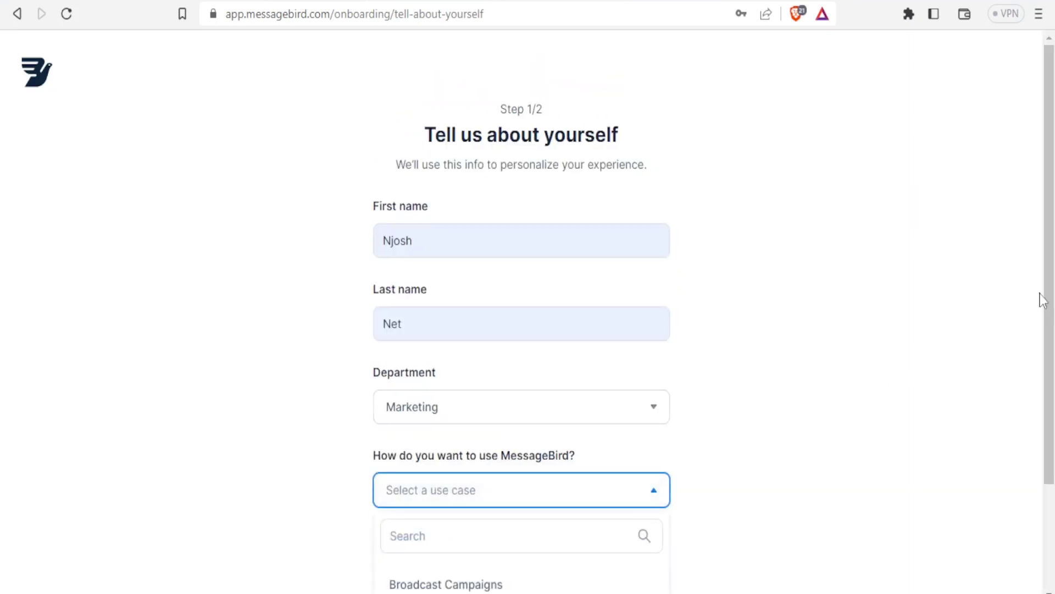
pyautogui.moveTo(1047, 301); pyautogui.dragTo(1047, 406)
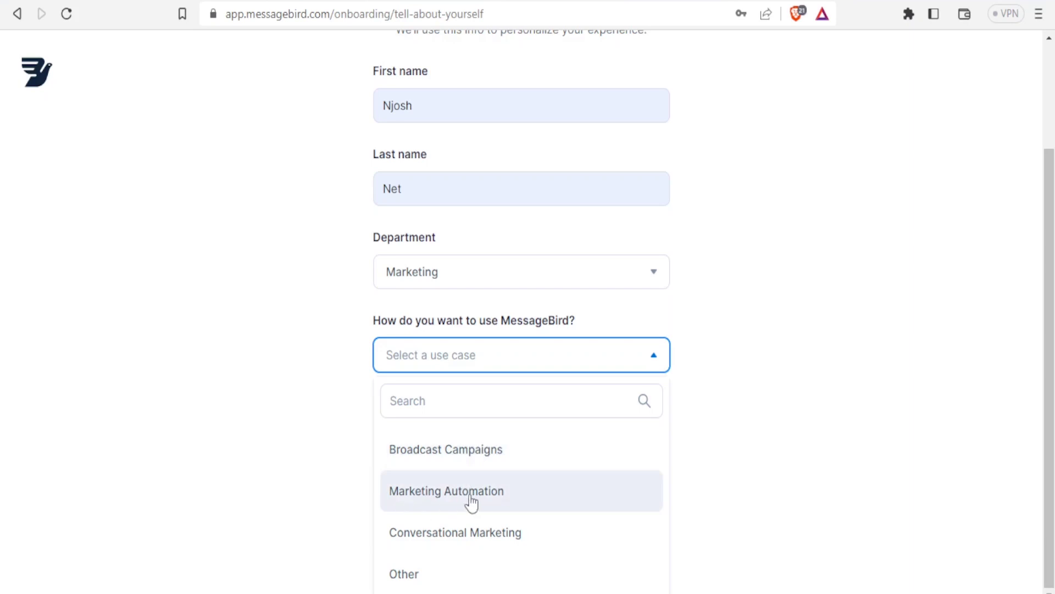
pyautogui.click(473, 544)
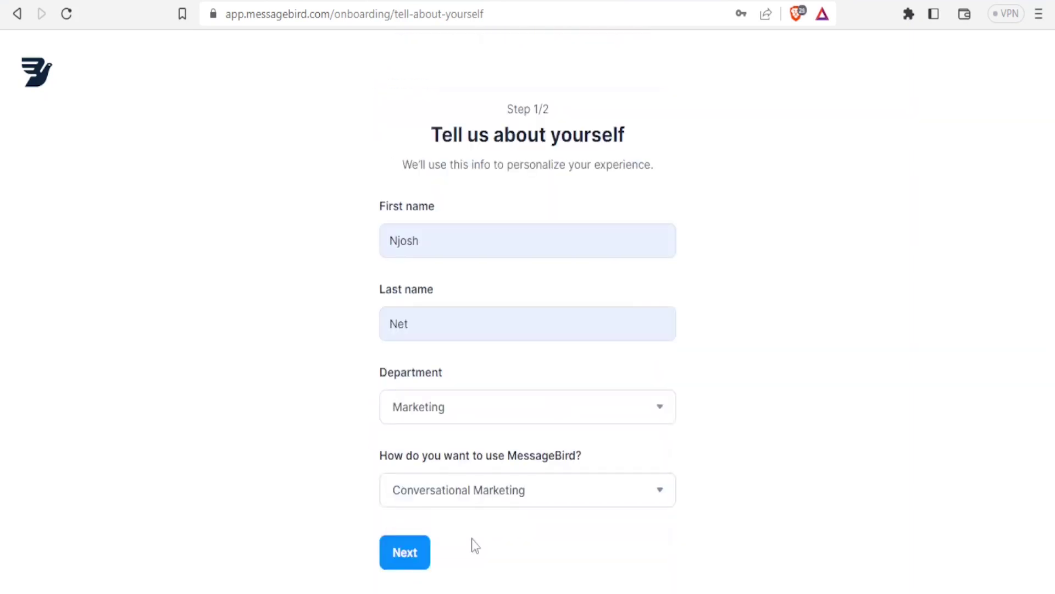
pyautogui.click(422, 554)
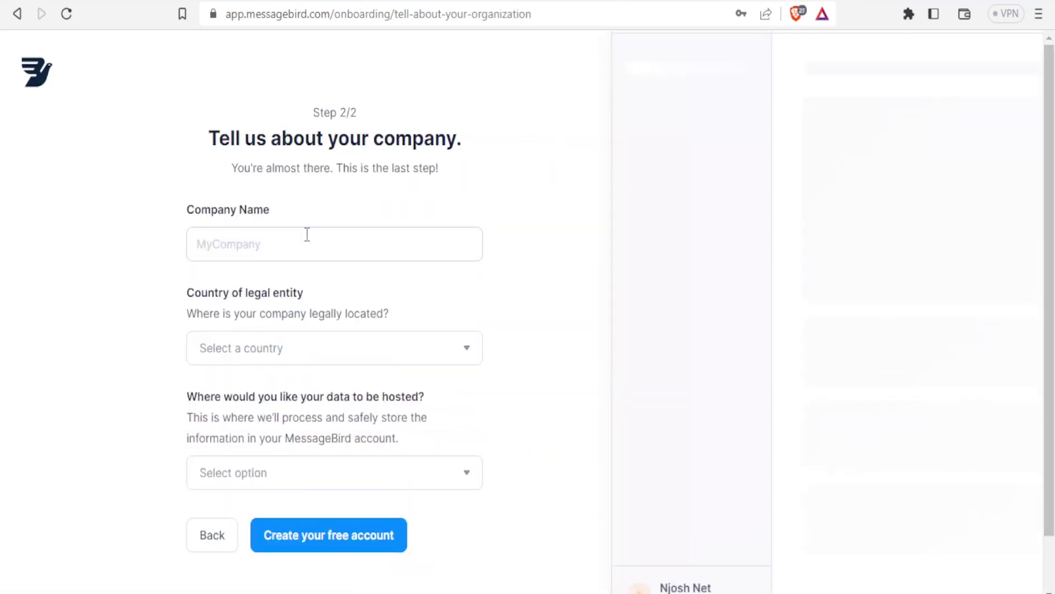
# - Enter Vic studios as the company name and choose Kenya as the country of legal entity
pyautogui.click(307, 234)
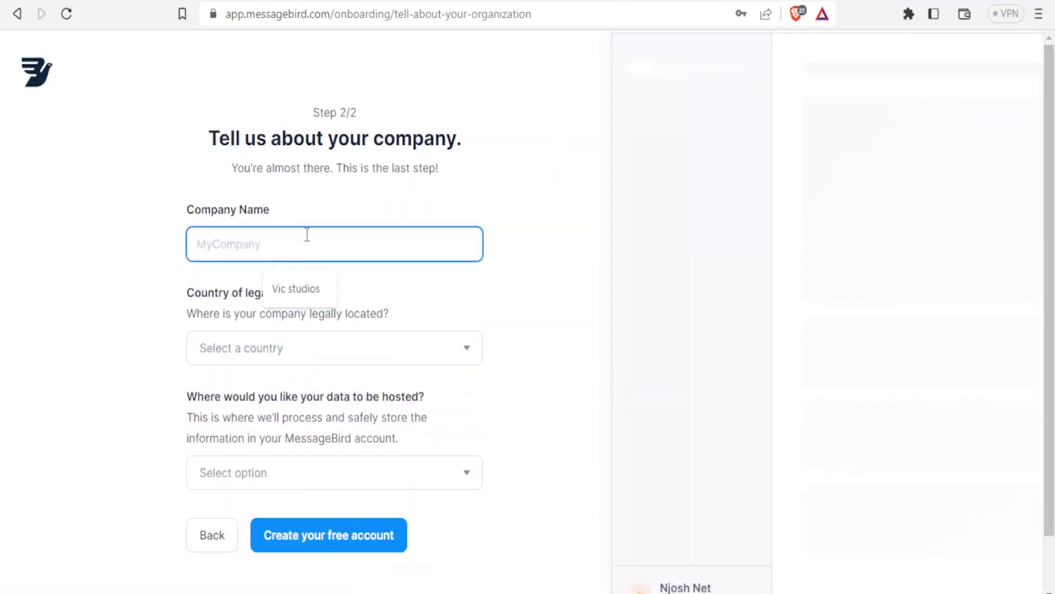
pyautogui.click(298, 288)
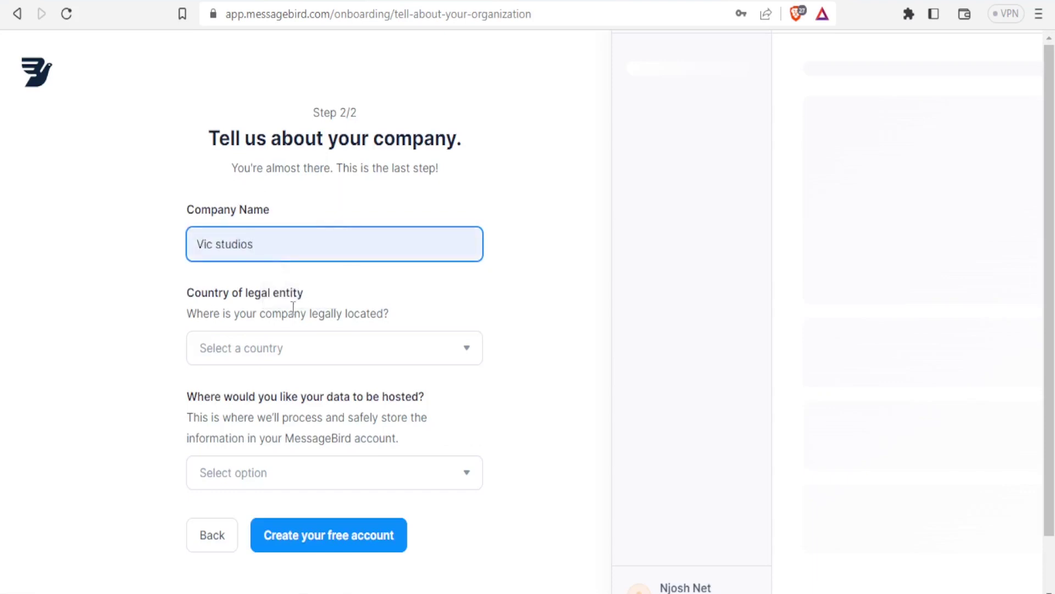
pyautogui.click(467, 354)
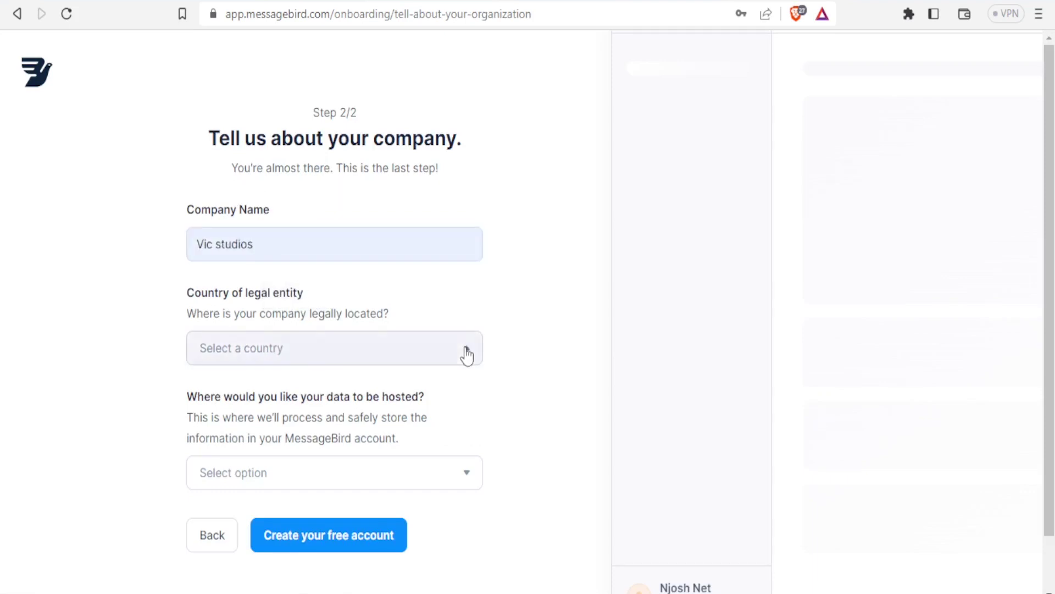
pyautogui.write('ken')
pyautogui.click(260, 442)
pyautogui.scroll(-1, 261, 442)
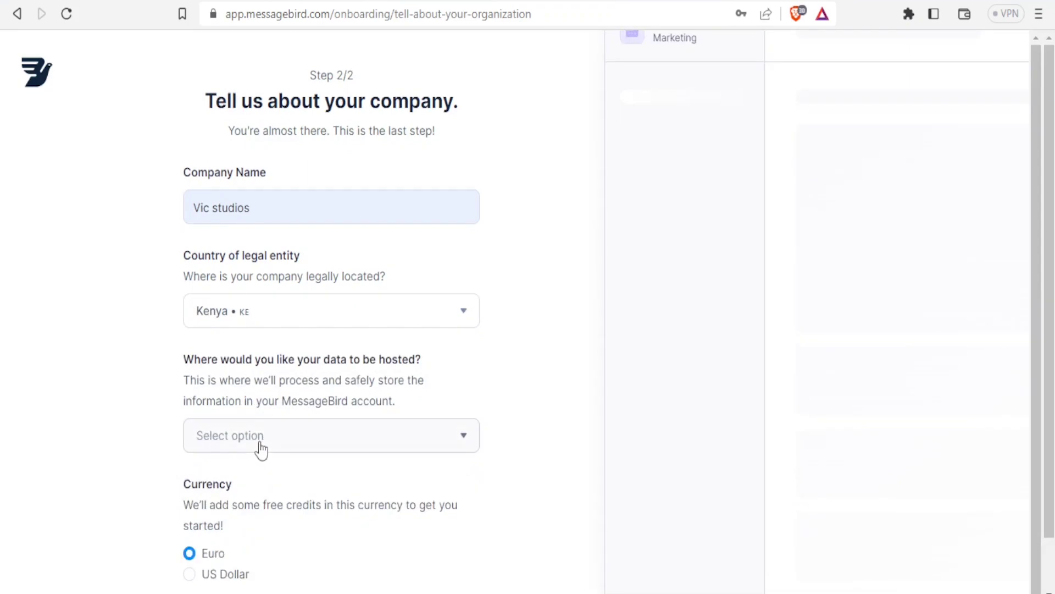
# - Host the data in US (West) with US Dollar as the currency, and create the free account
pyautogui.click(459, 438)
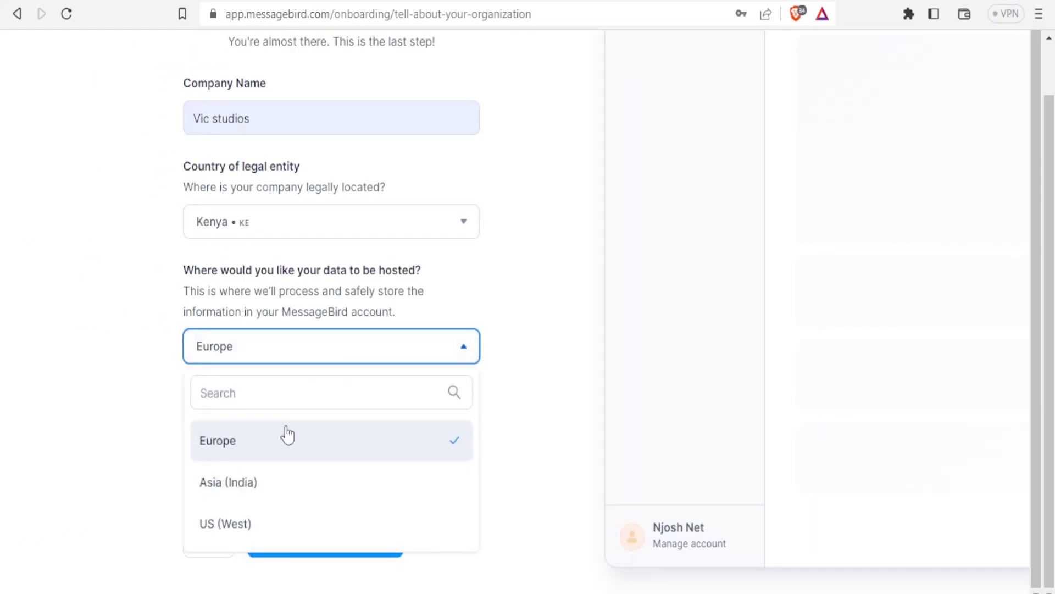
pyautogui.click(231, 525)
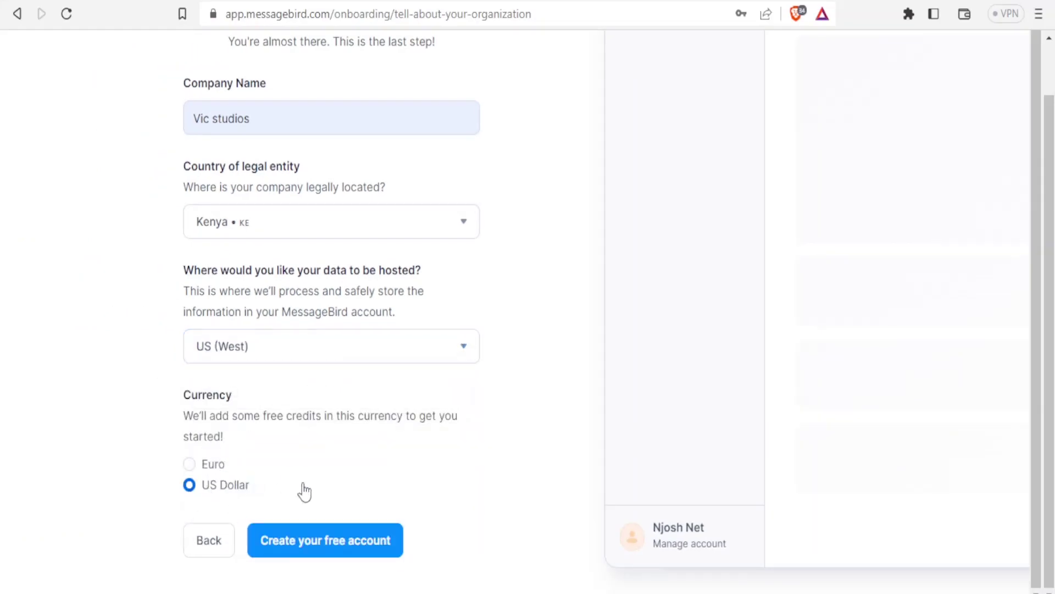
pyautogui.click(304, 547)
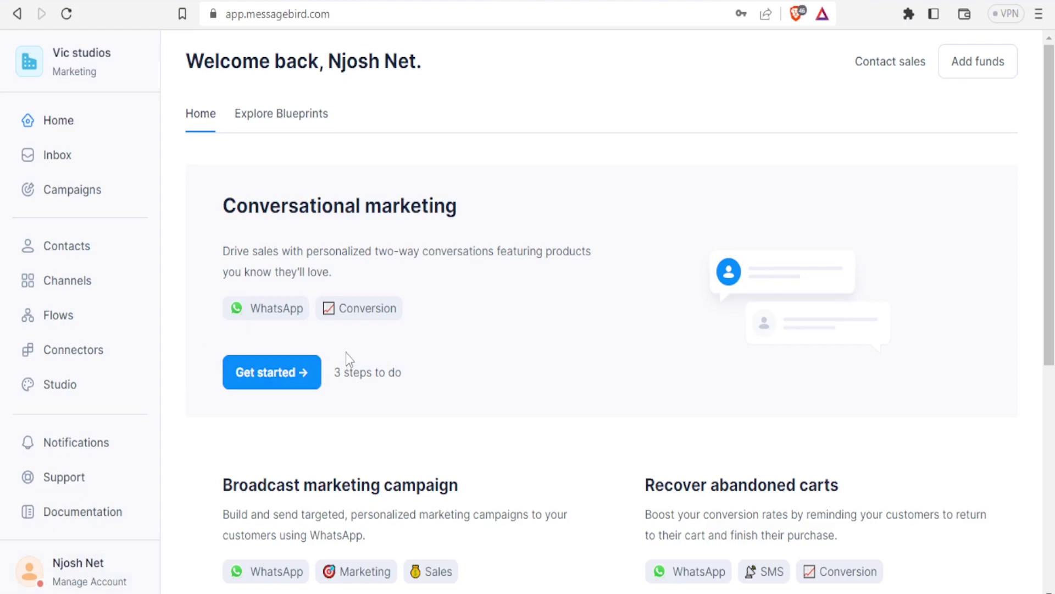
# - Open the Inbox from the home page and dismiss its welcome introduction
pyautogui.moveTo(1038, 171); pyautogui.dragTo(1041, 120)
pyautogui.click(108, 163)
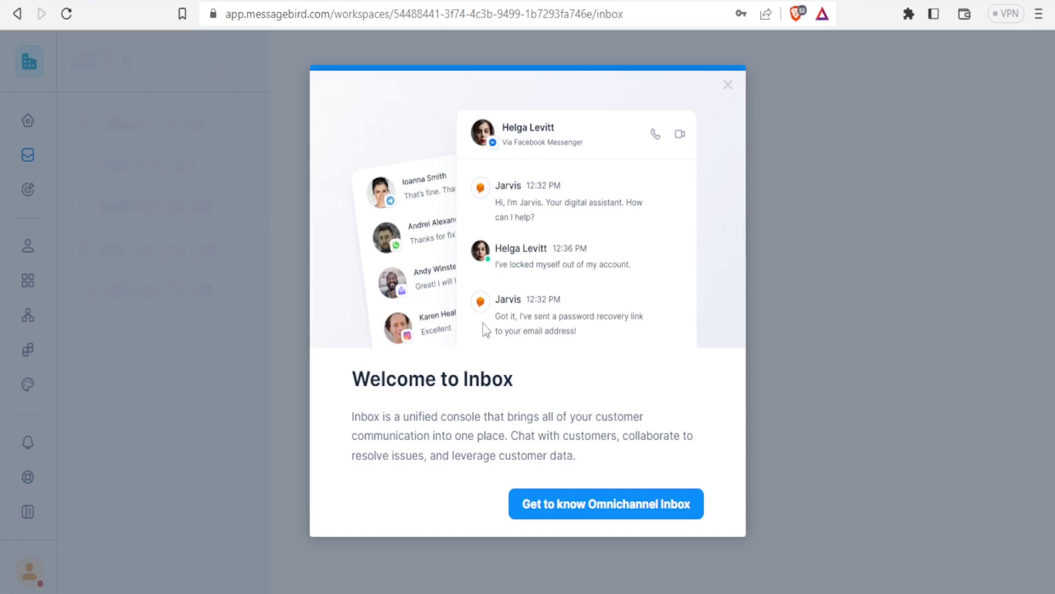
pyautogui.press('Escape')
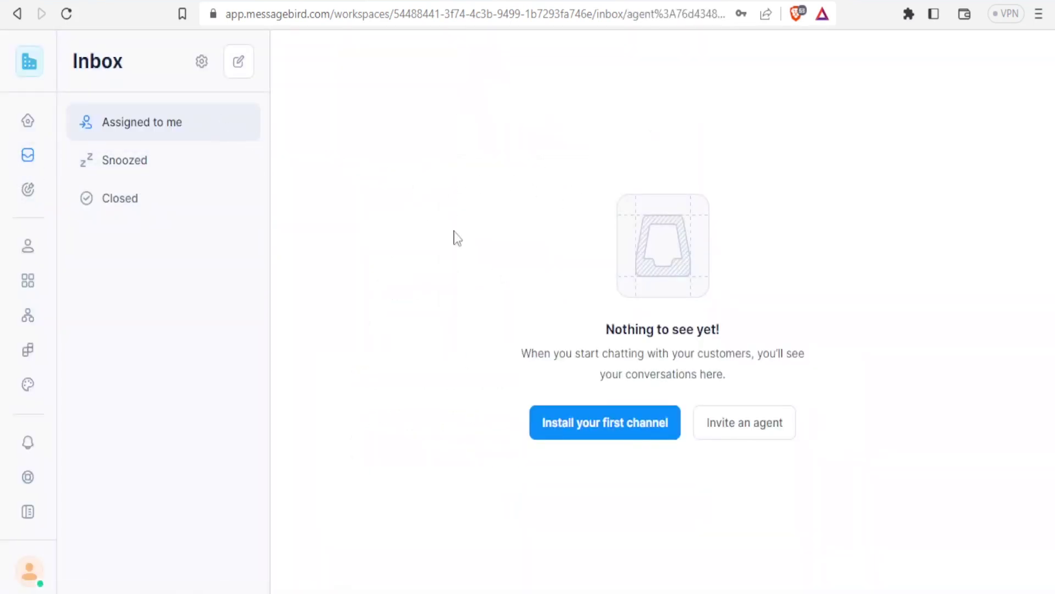
# - Start installing the first channel from the empty Inbox and go through the Channels introduction to the marketplace
pyautogui.click(573, 432)
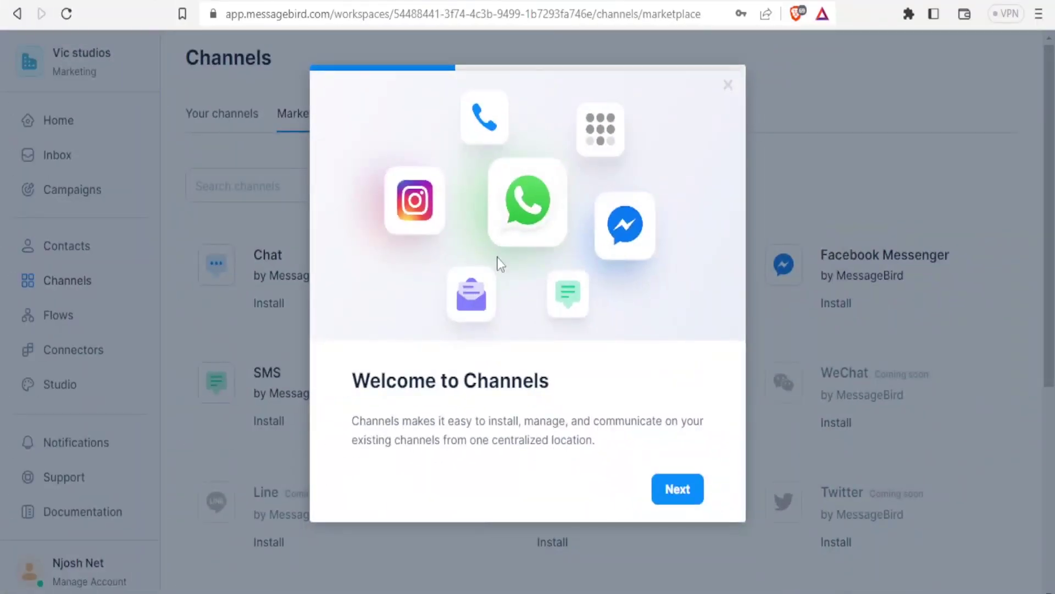
pyautogui.click(669, 489)
pyautogui.click(667, 542)
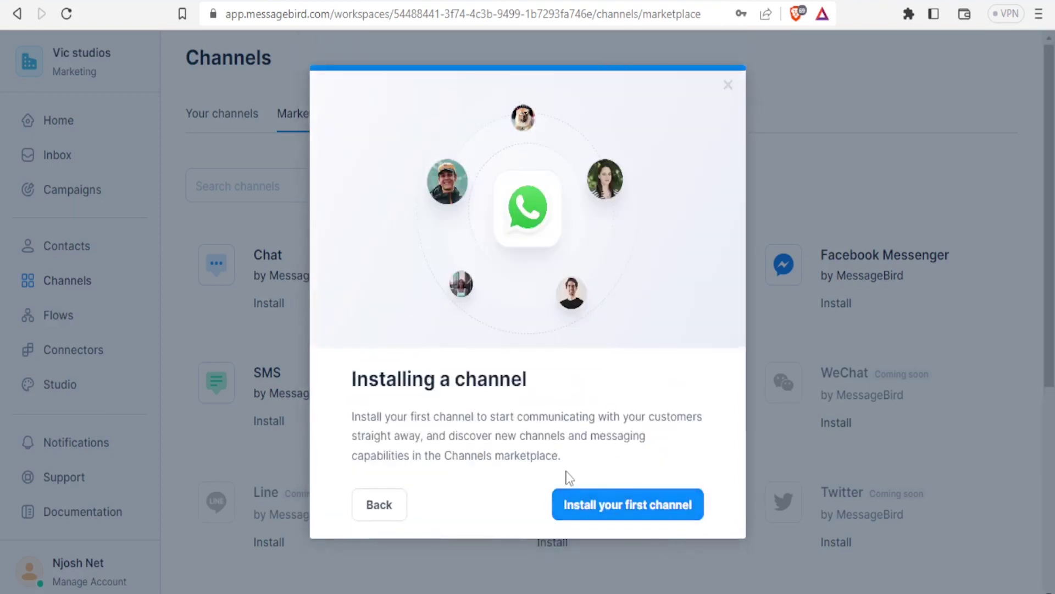
pyautogui.click(587, 506)
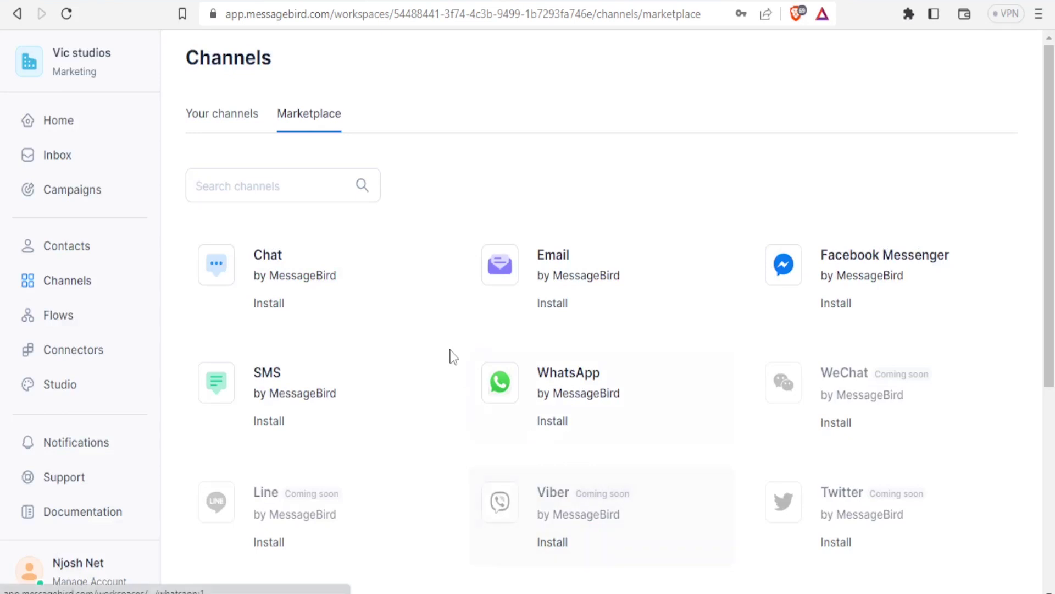
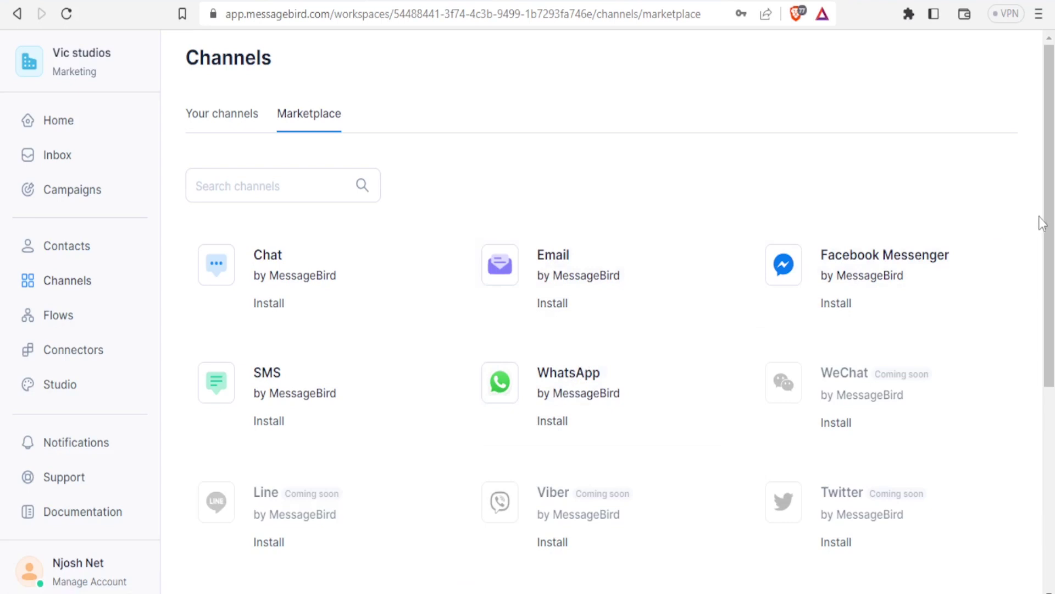
# - Browse the available channels in the marketplace and open the Email channel's installation requirements
pyautogui.moveTo(1051, 231); pyautogui.dragTo(1053, 351)
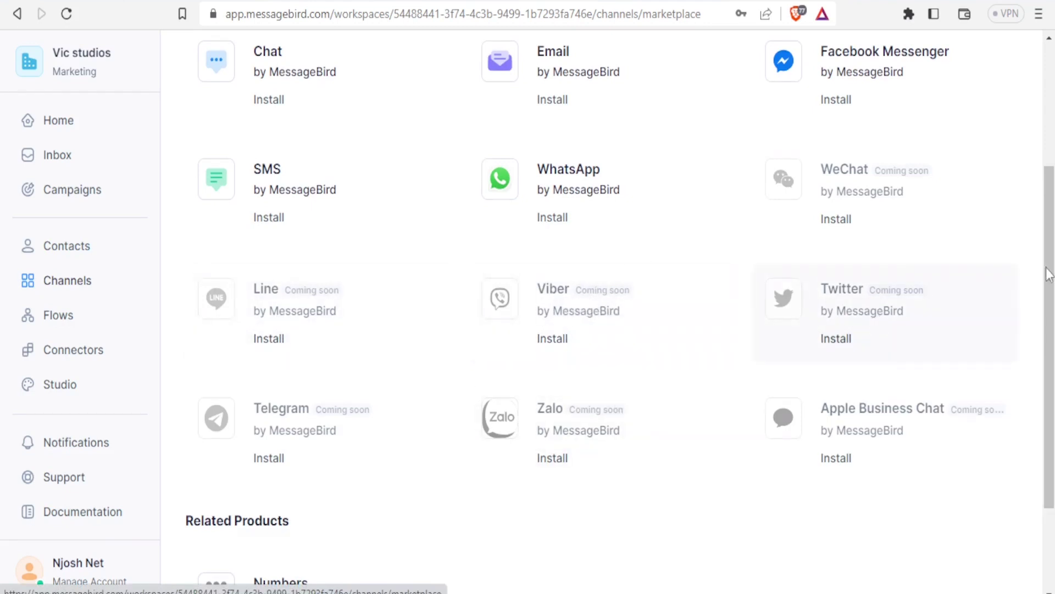
pyautogui.moveTo(1051, 287); pyautogui.dragTo(1038, 147)
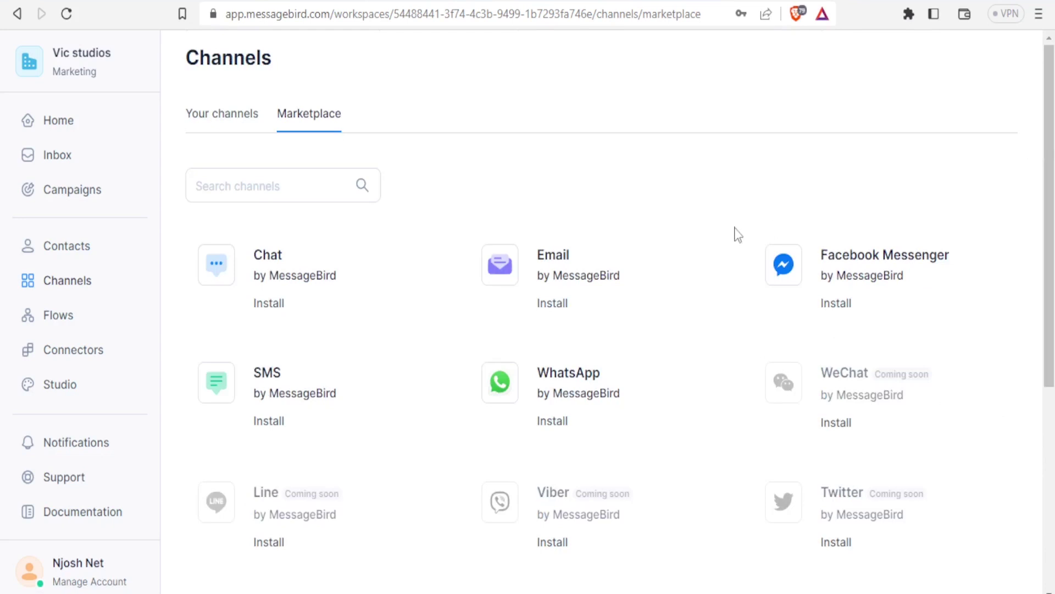
pyautogui.click(546, 285)
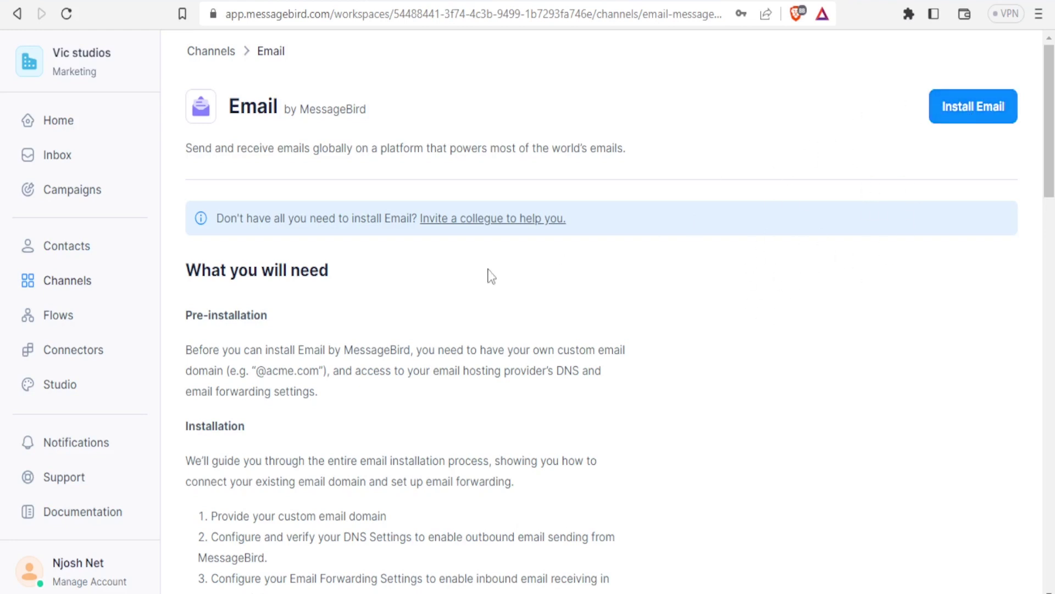
# - Return to the Inbox and view the Snoozed conversations
pyautogui.click(66, 161)
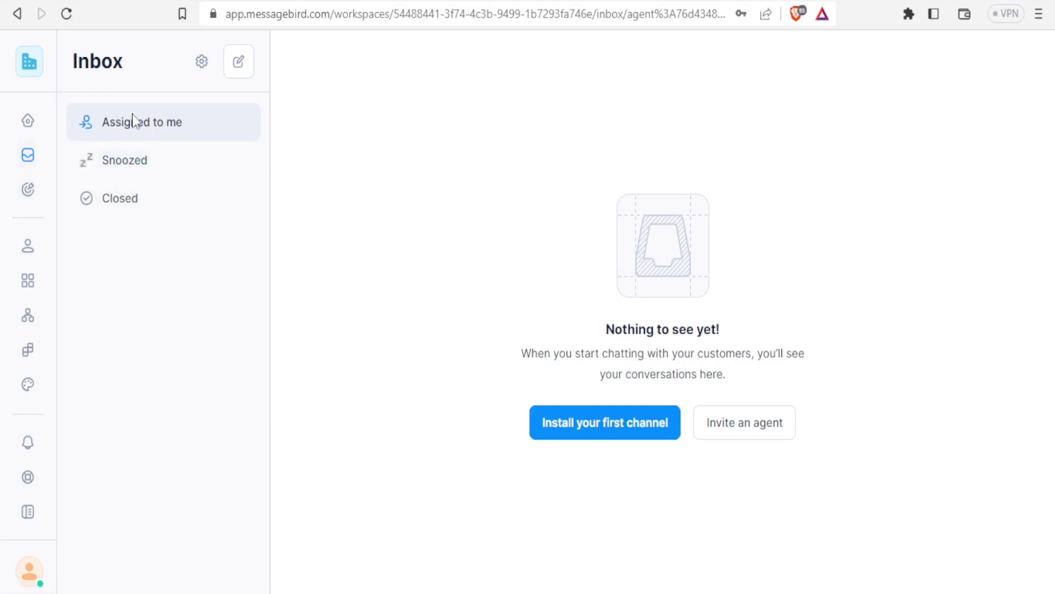
pyautogui.click(127, 167)
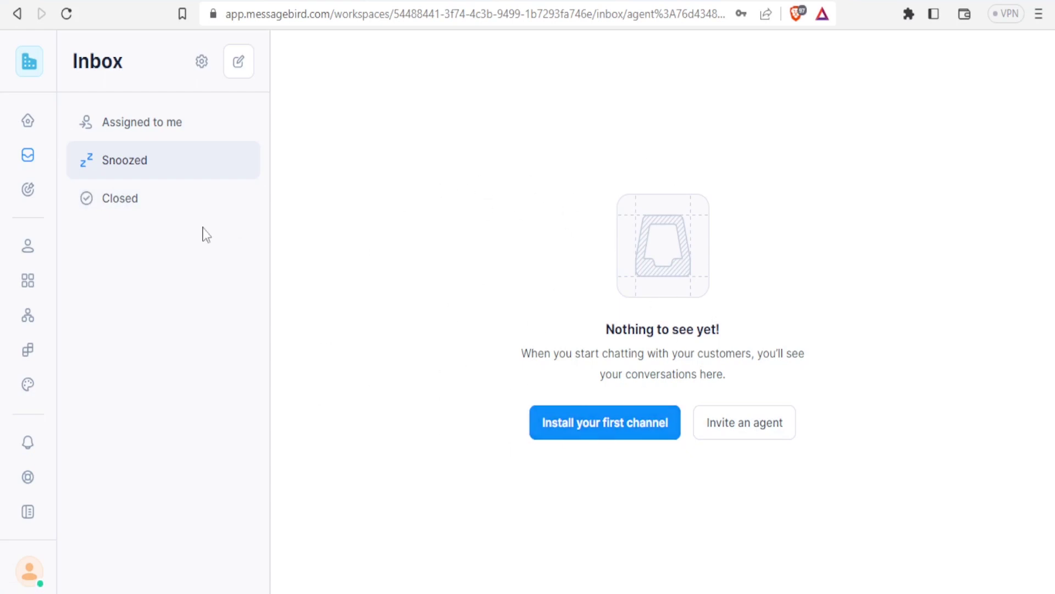
# - Open Campaigns and go through its welcome introduction to the empty campaign list
pyautogui.click(29, 201)
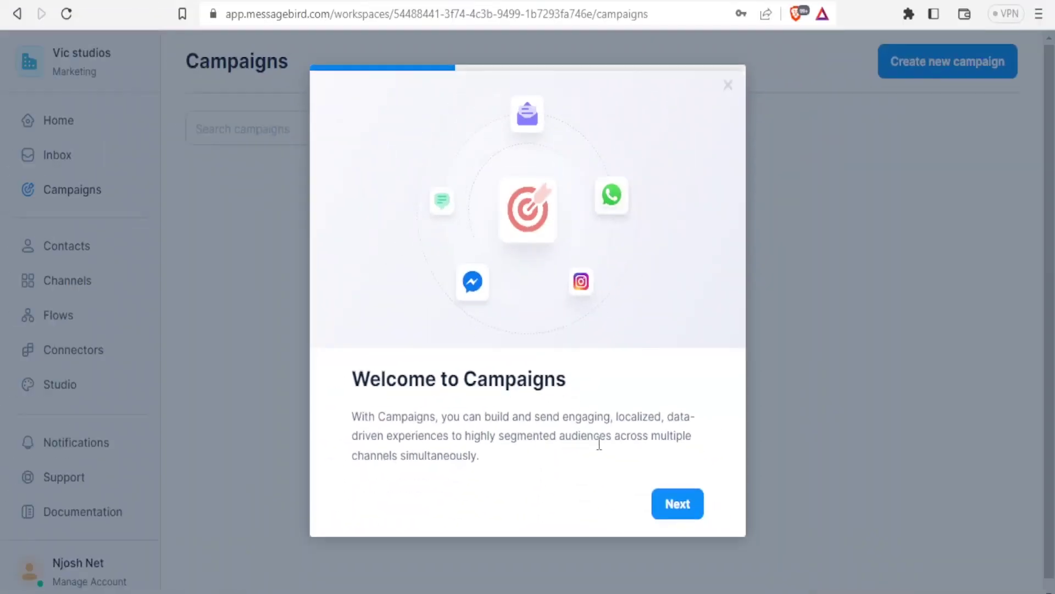
pyautogui.click(674, 510)
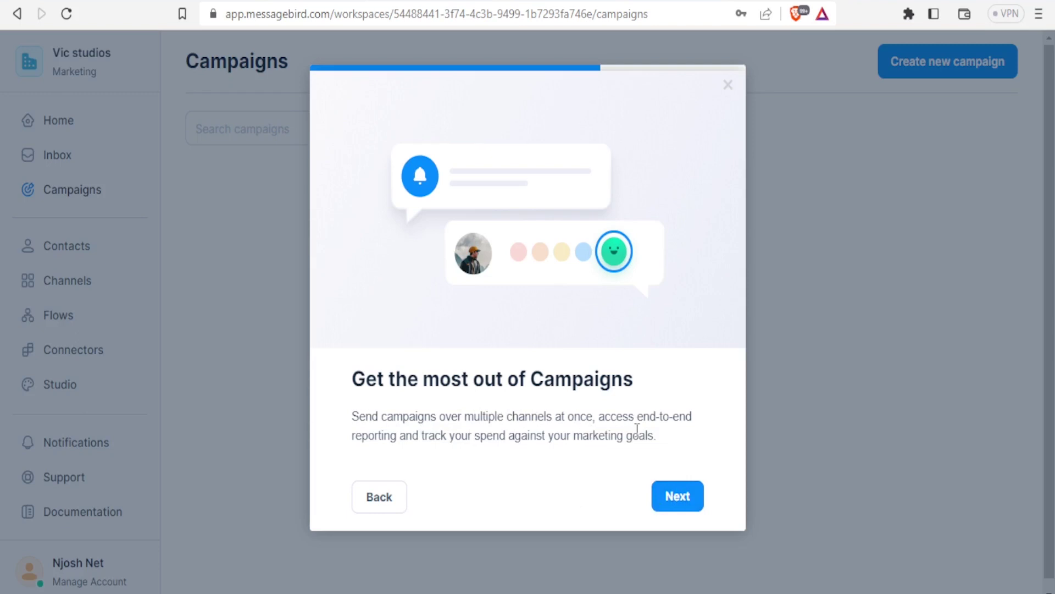
pyautogui.click(671, 500)
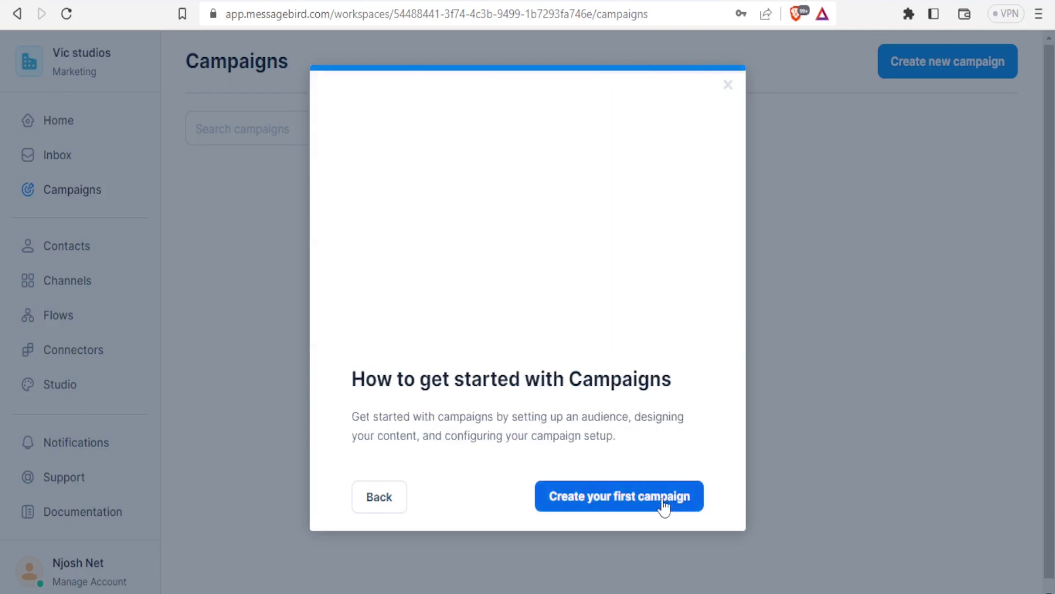
pyautogui.click(661, 504)
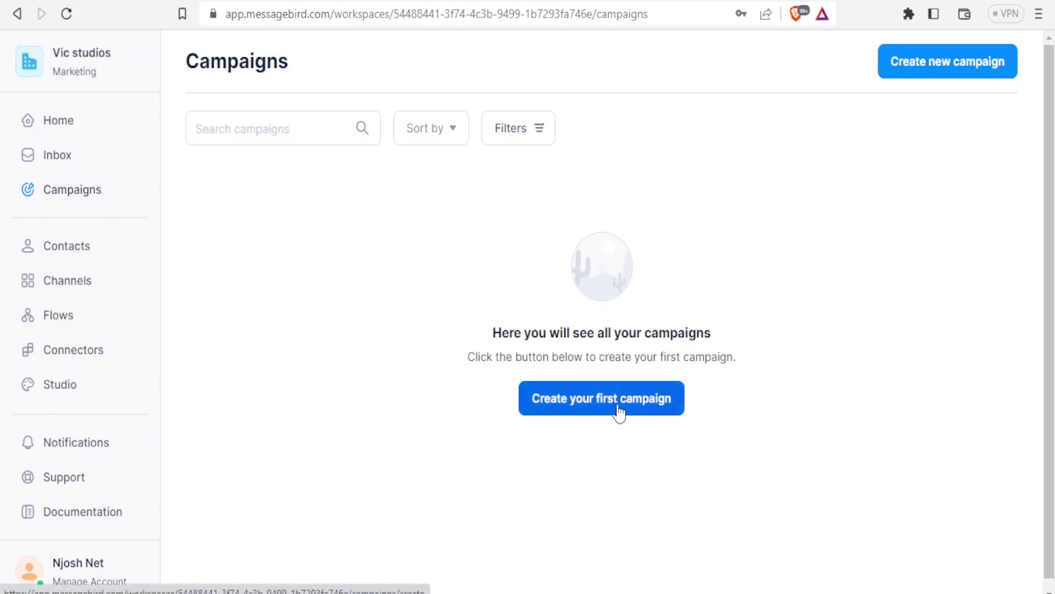
# - Create the first campaign and name it "Mid Year Offer"
pyautogui.click(281, 137)
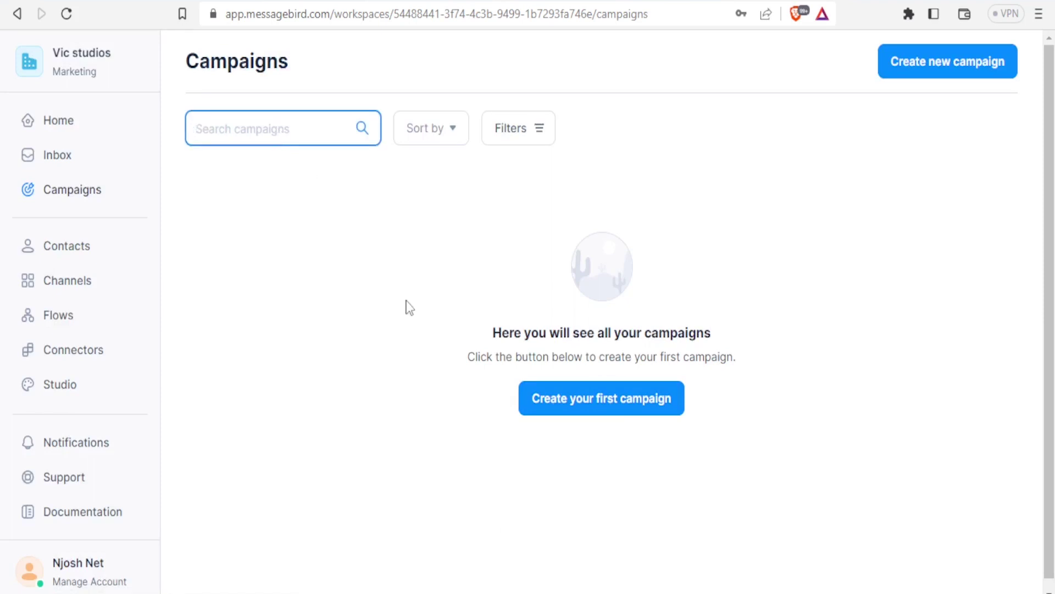
pyautogui.click(554, 406)
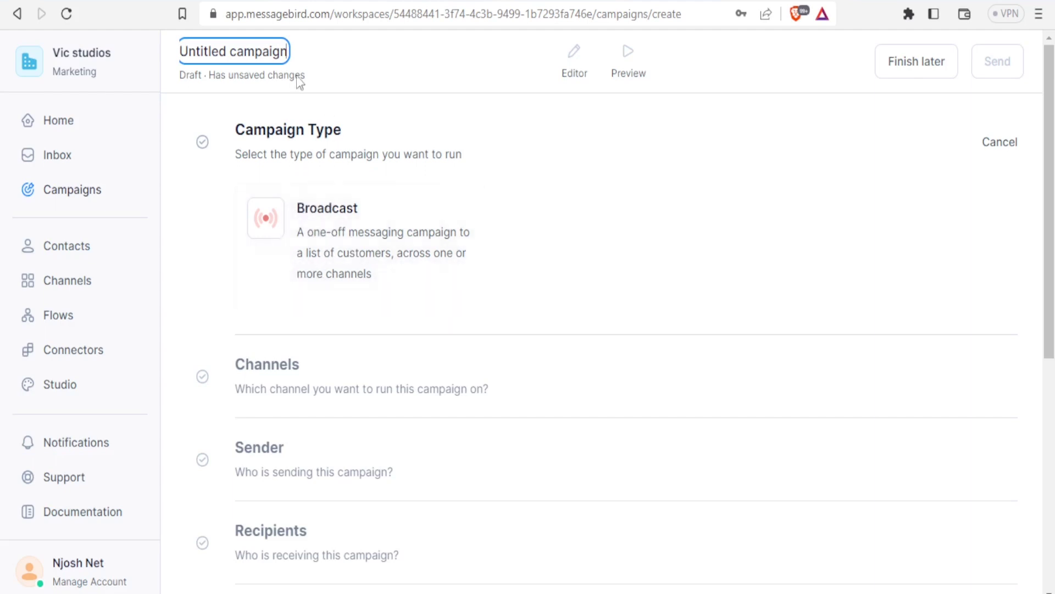
pyautogui.moveTo(285, 51); pyautogui.dragTo(177, 65)
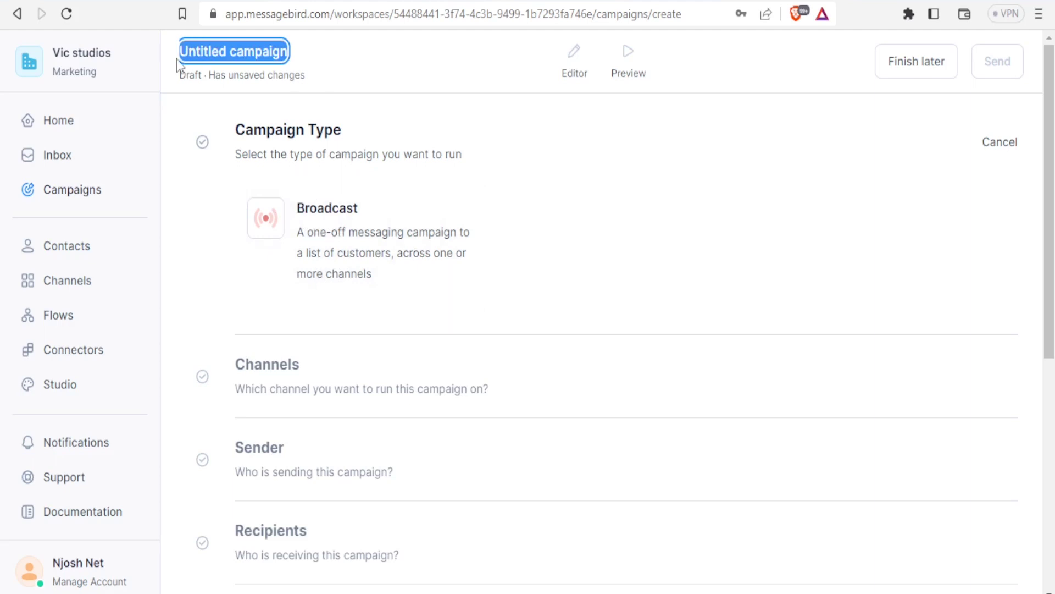
pyautogui.write('Mid')
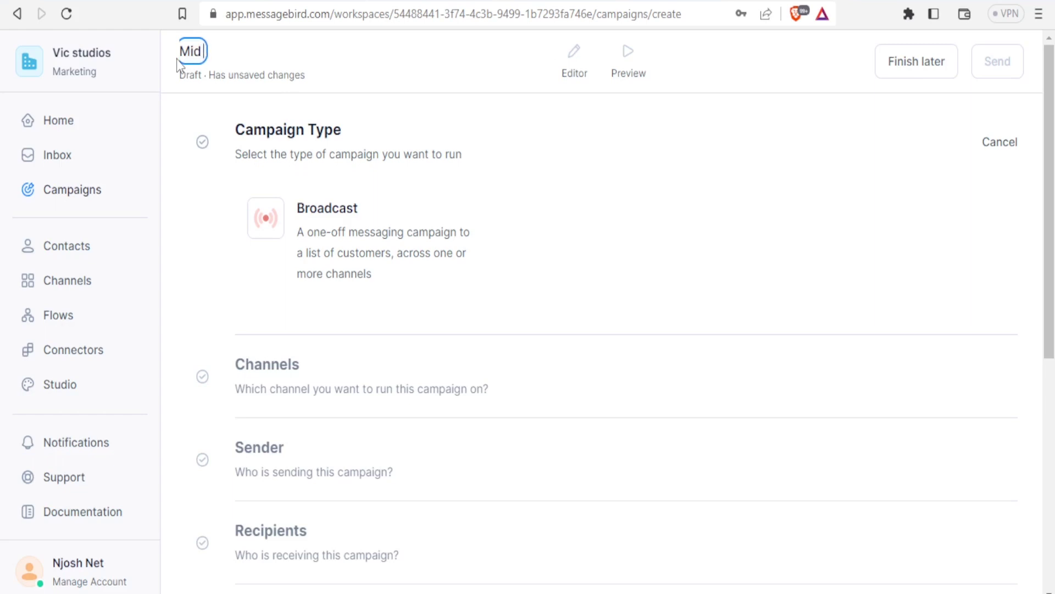
pyautogui.write(' Year Offer')
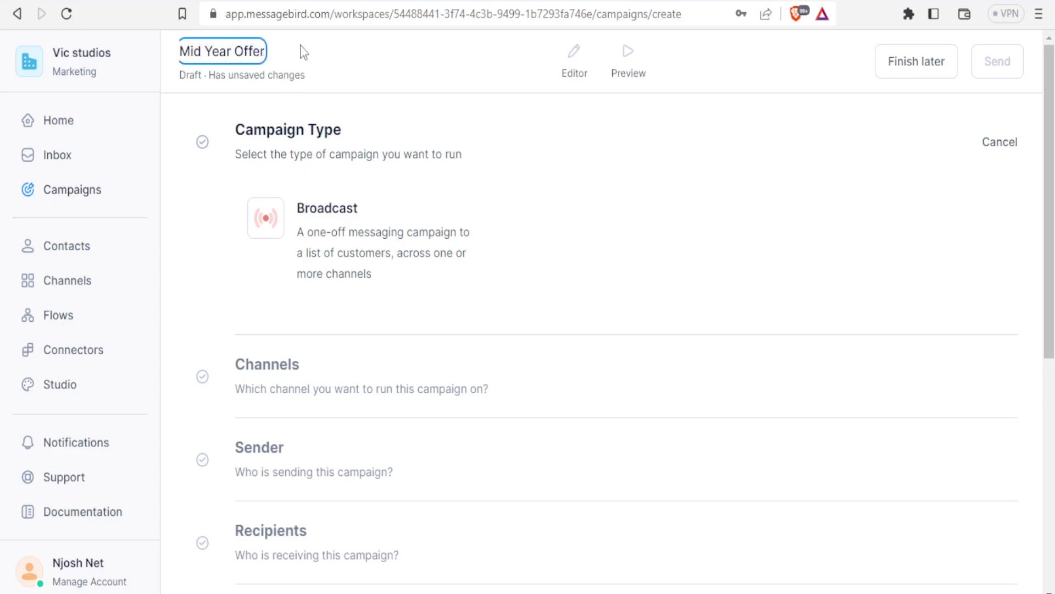
# - Set the campaign type to Broadcast and open the campaign's Content section
pyautogui.moveTo(1045, 132); pyautogui.dragTo(1046, 156)
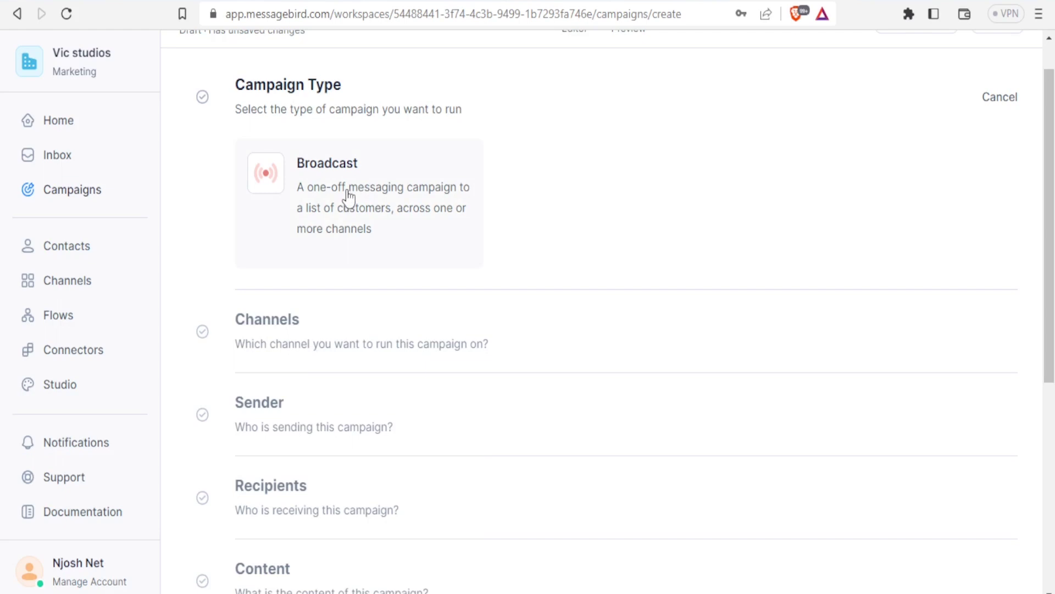
pyautogui.click(345, 162)
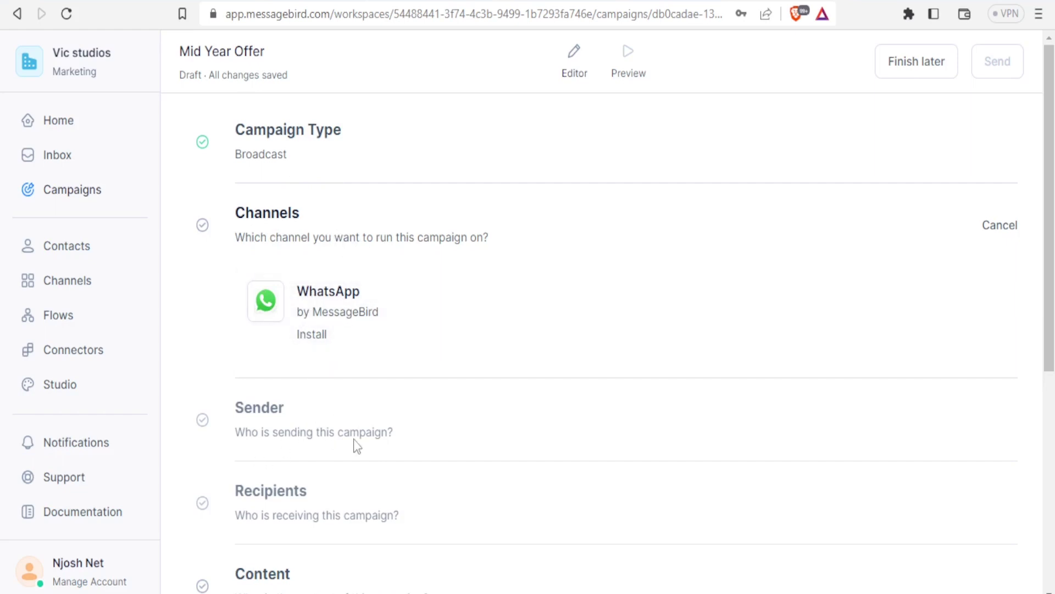
pyautogui.moveTo(1047, 264); pyautogui.dragTo(1050, 382)
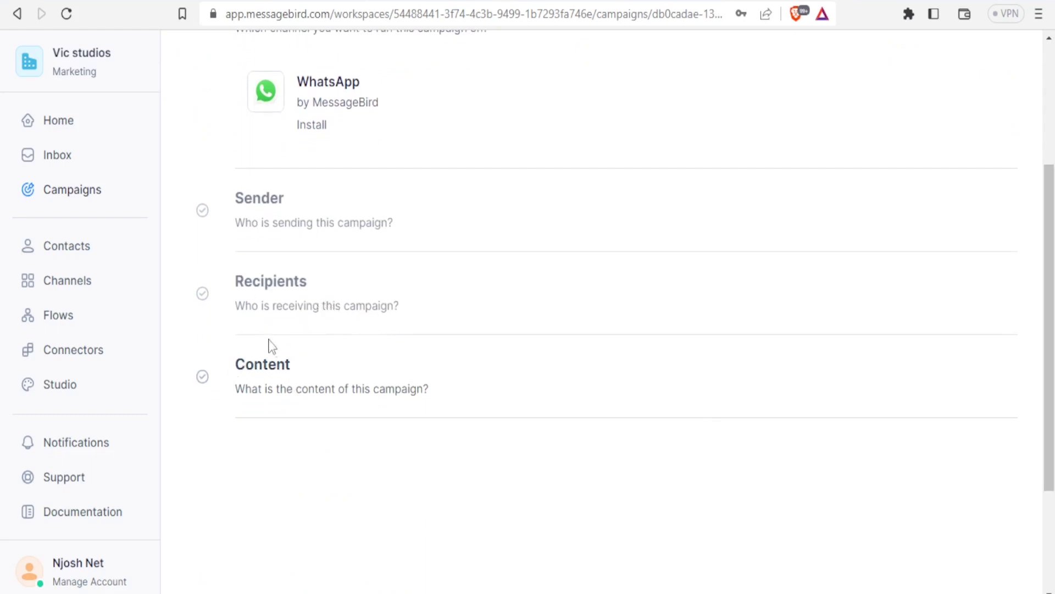
pyautogui.click(328, 407)
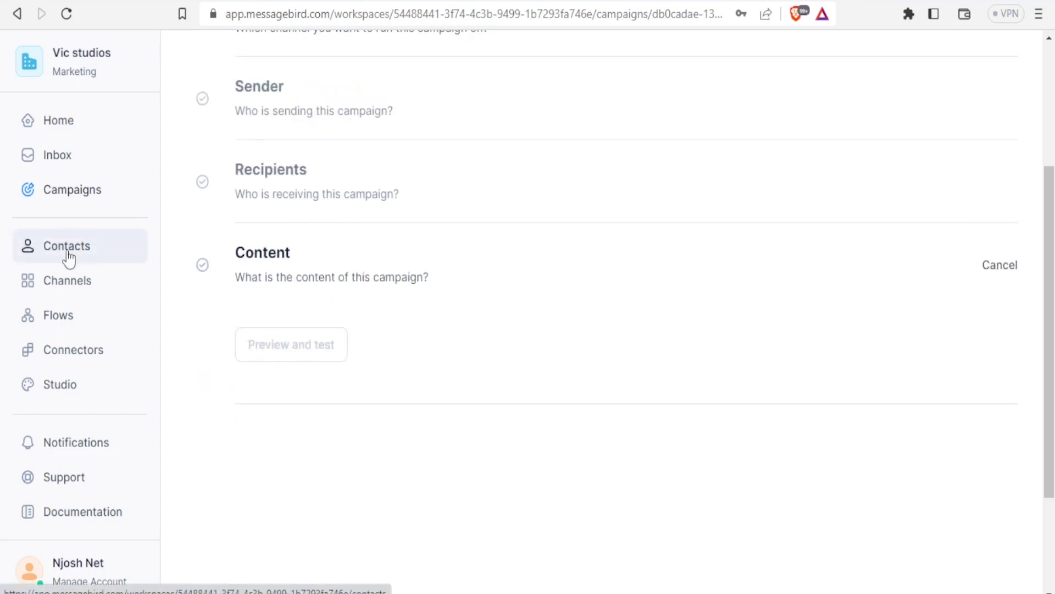
# - Open Contacts and go through its welcome introduction up to adding contacts
pyautogui.click(67, 251)
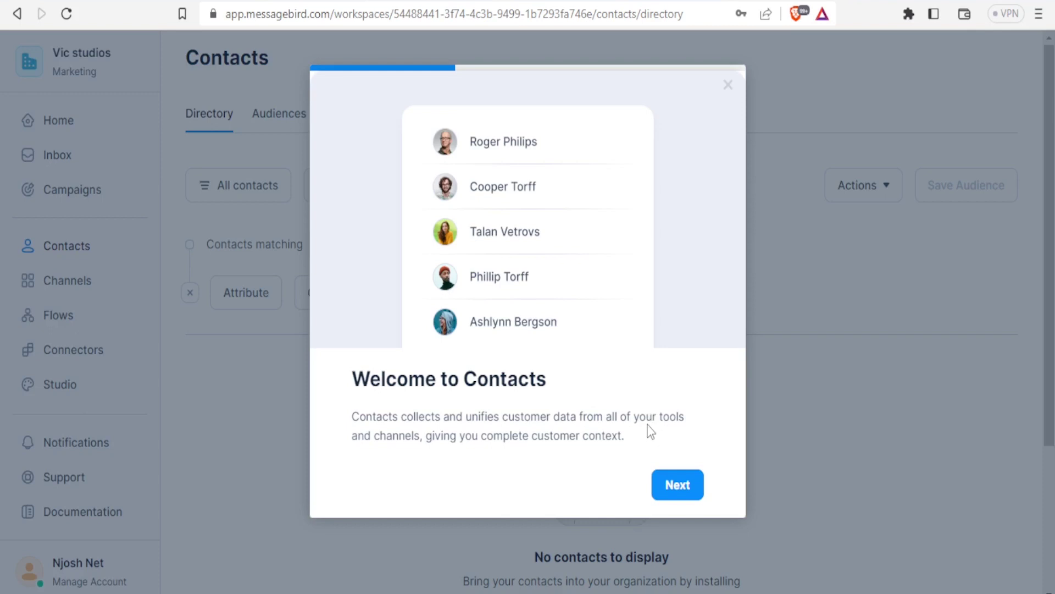
pyautogui.click(669, 486)
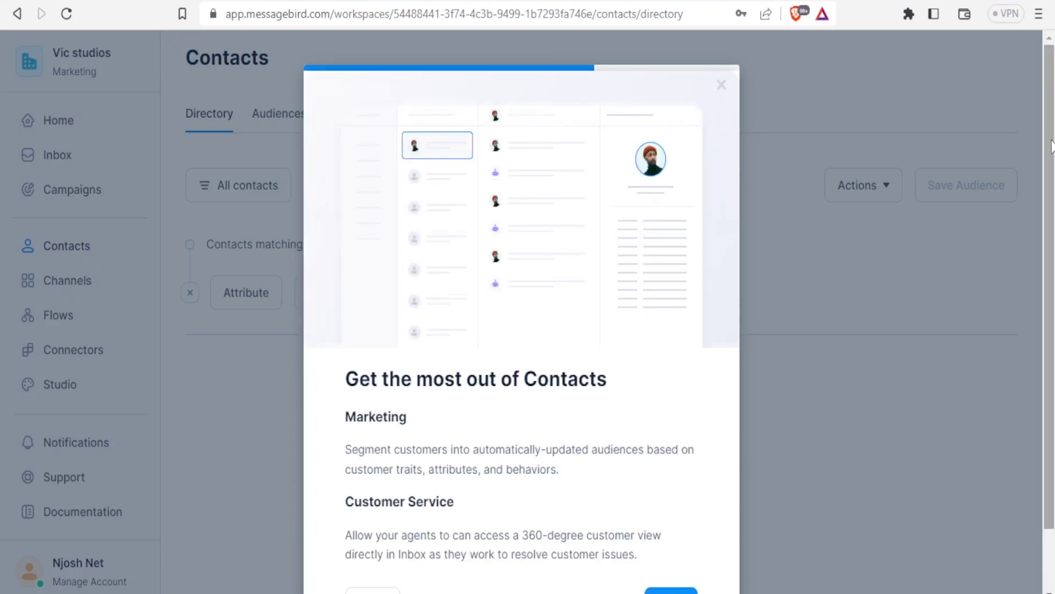
pyautogui.scroll(-2, 776, 269)
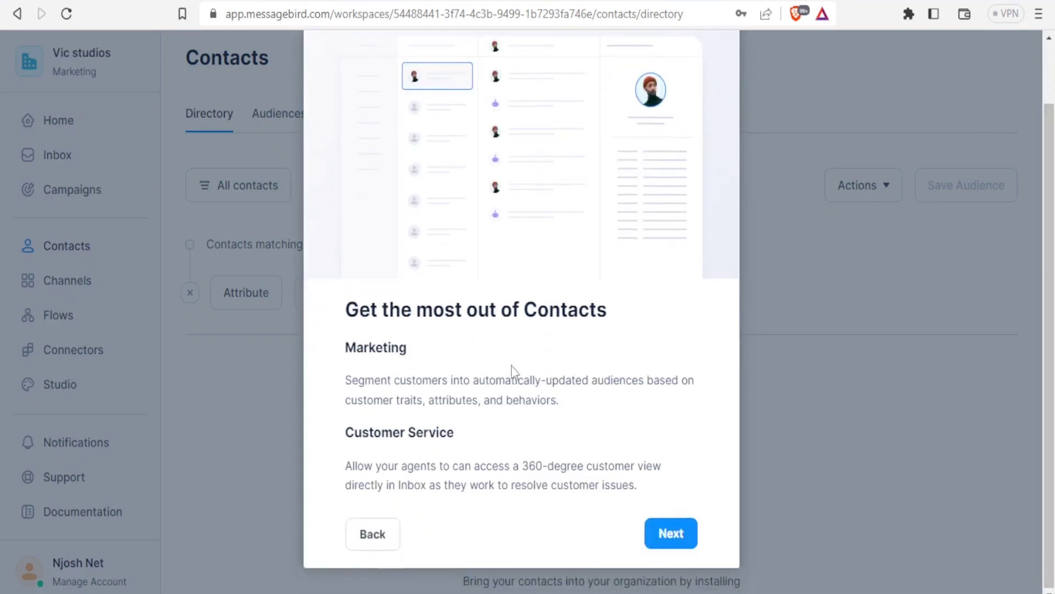
pyautogui.click(648, 525)
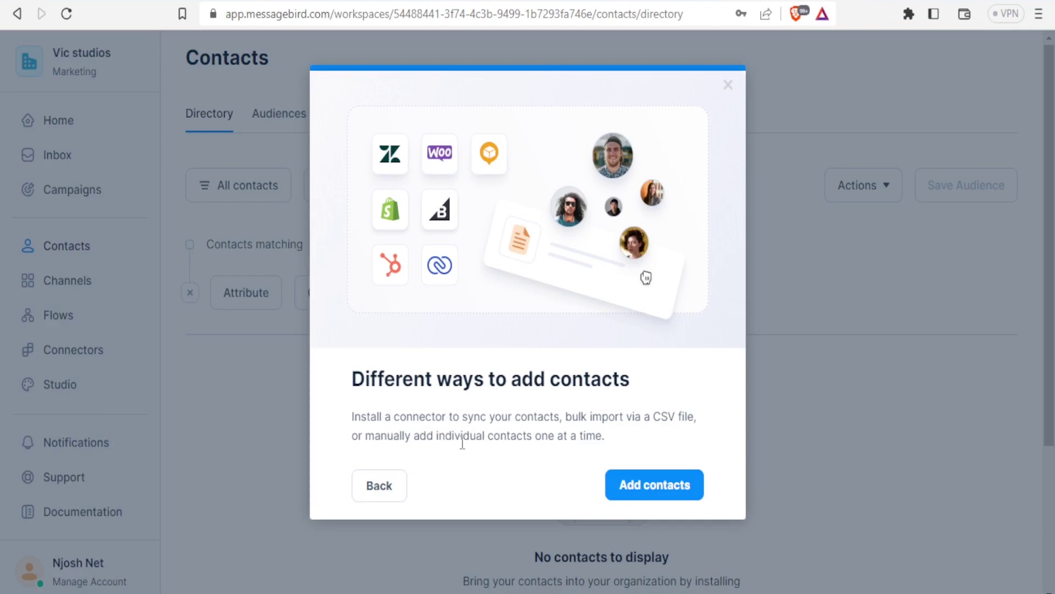
pyautogui.click(670, 495)
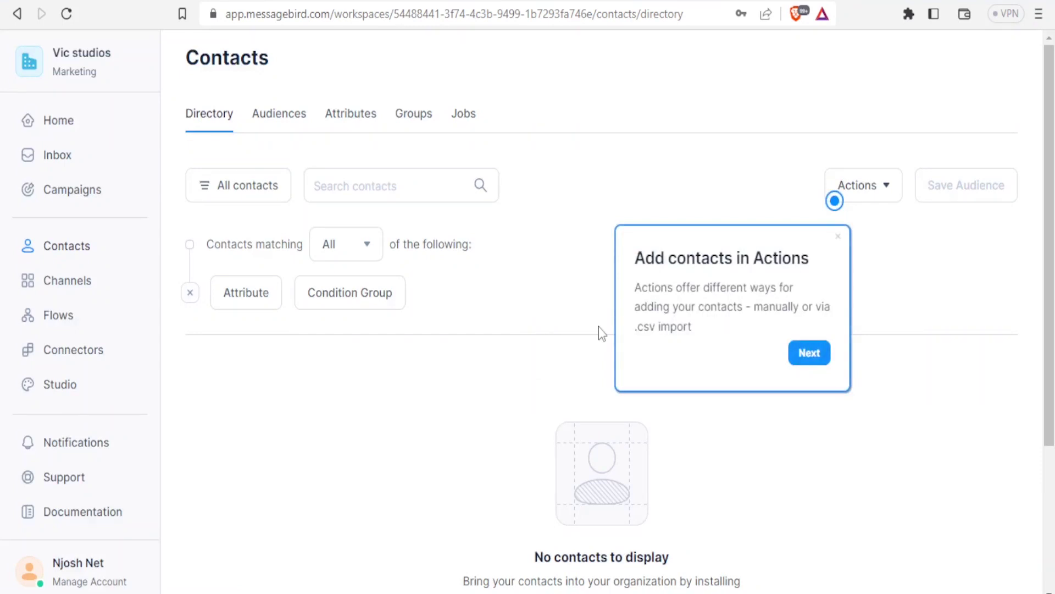
# - Open the form for creating a contact manually, examine its fields and close it without saving
pyautogui.click(880, 198)
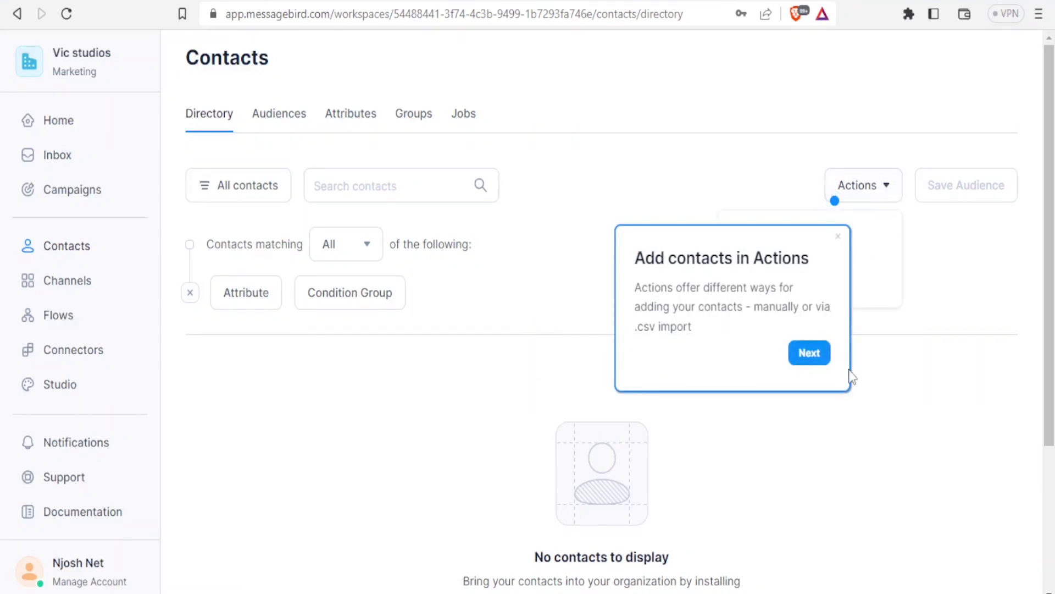
pyautogui.click(809, 353)
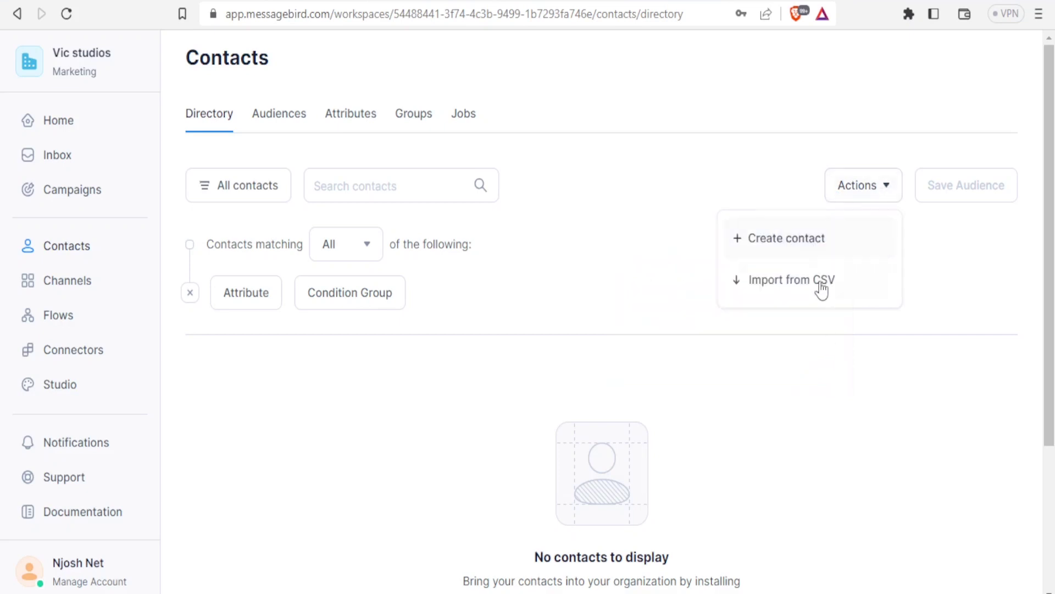
pyautogui.click(812, 248)
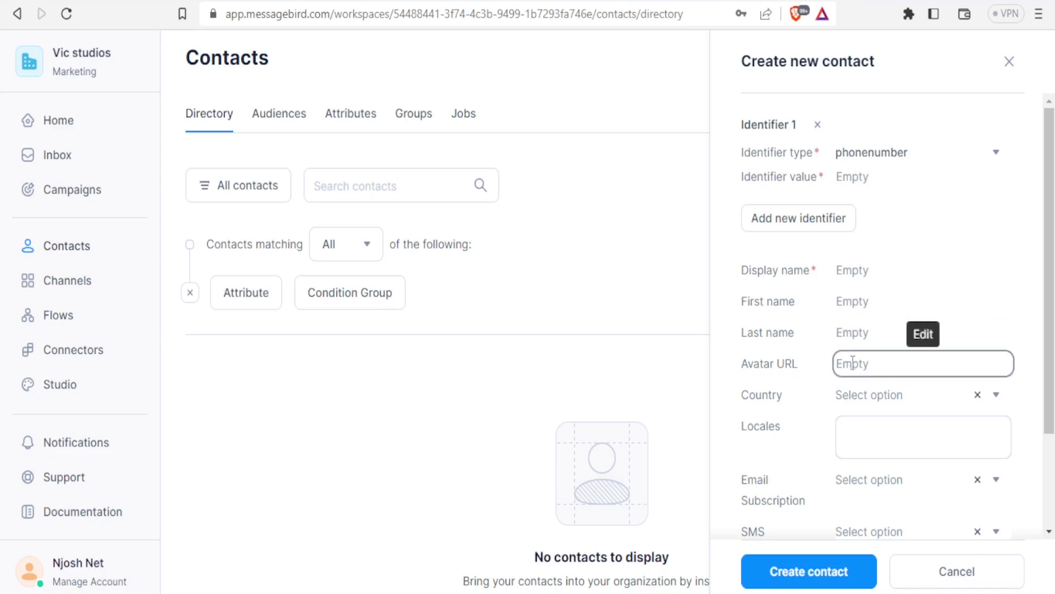
pyautogui.scroll(-3, 1048, 360)
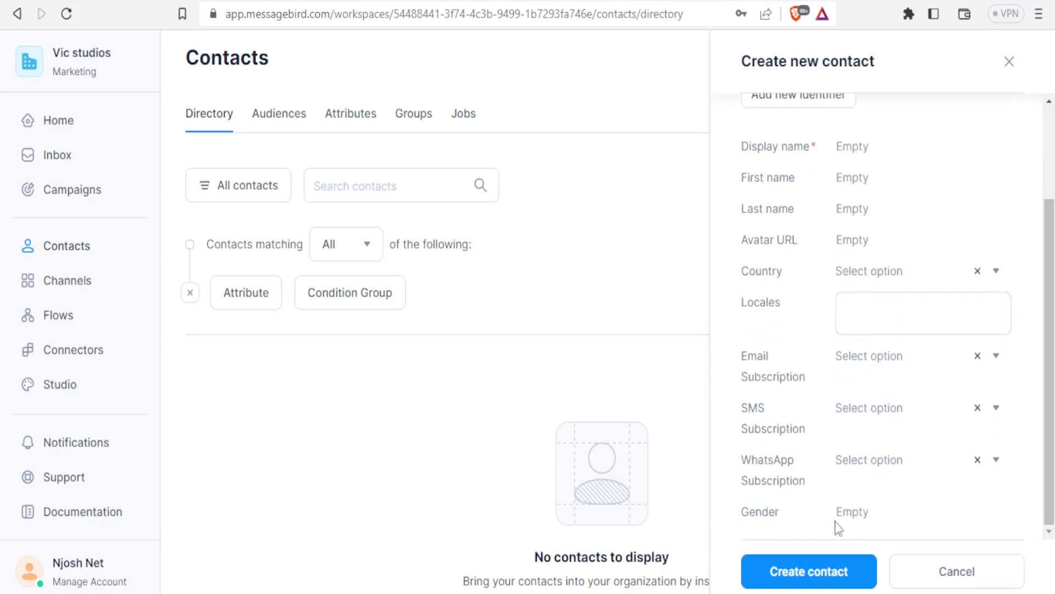
pyautogui.moveTo(1053, 261); pyautogui.dragTo(1051, 71)
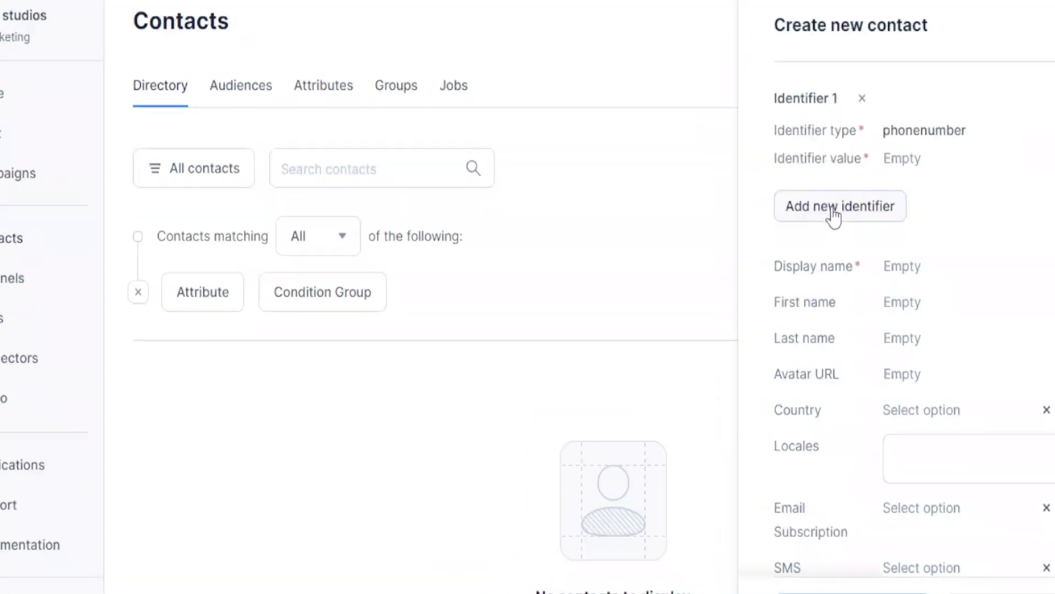
pyautogui.scroll(-3, 1053, 253)
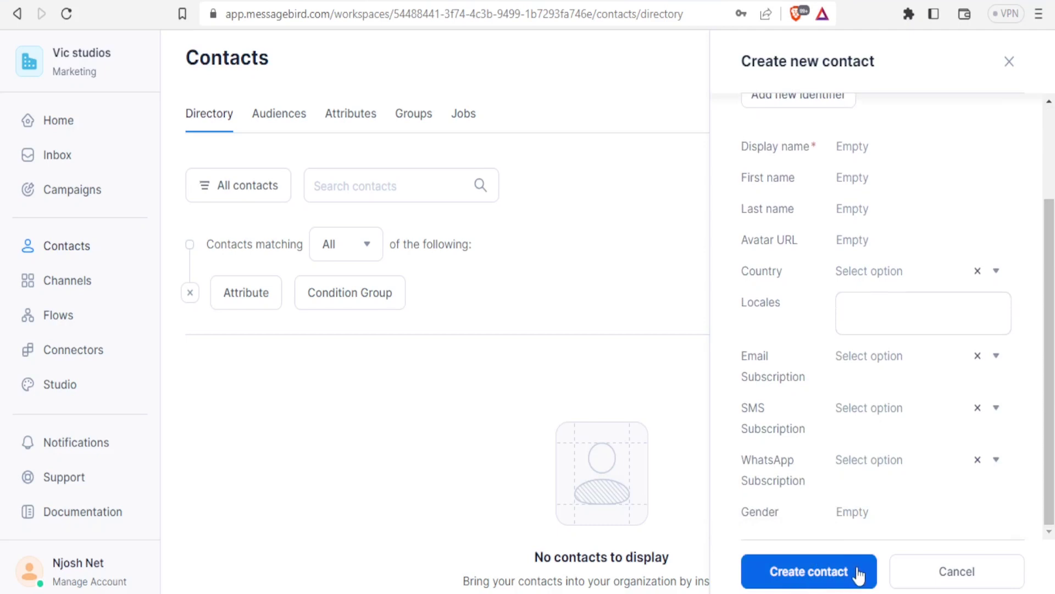
pyautogui.click(1011, 65)
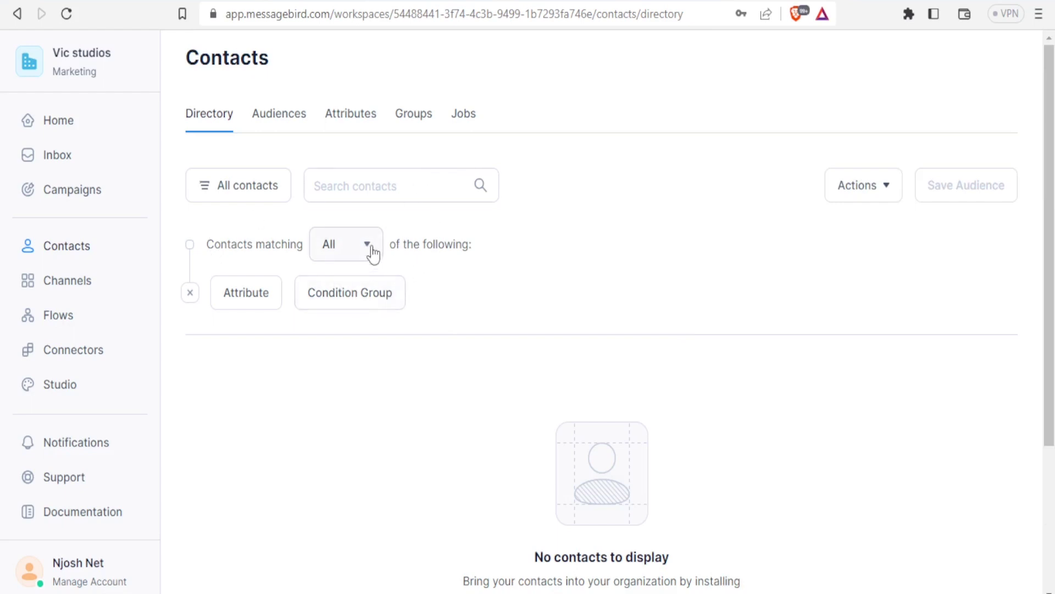
# - Open Flows and go through its welcome introduction to the template flows
pyautogui.click(41, 286)
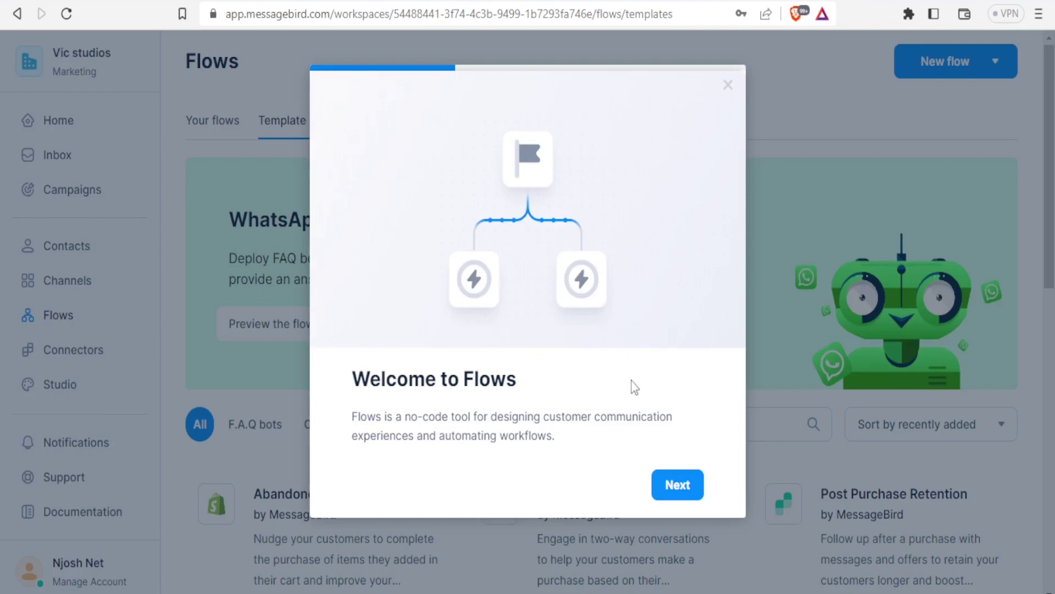
pyautogui.click(671, 485)
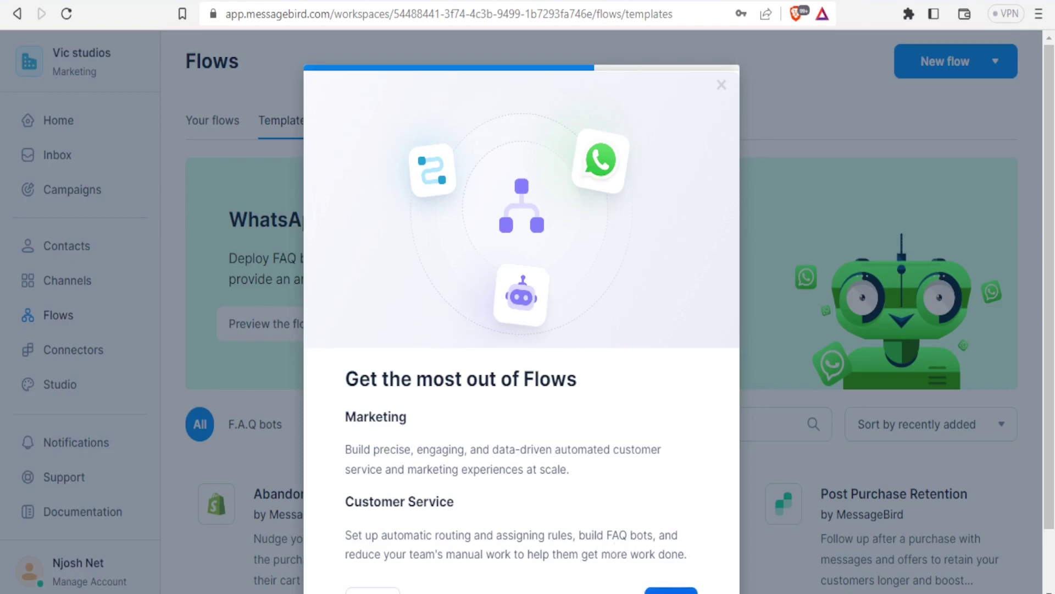
pyautogui.scroll(-1, 999, 425)
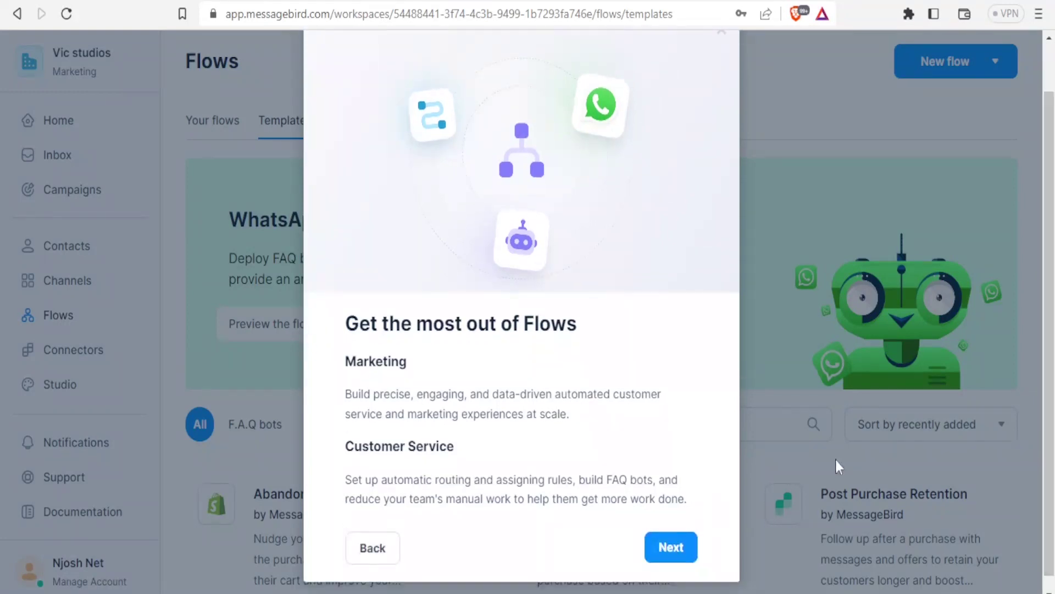
pyautogui.click(681, 545)
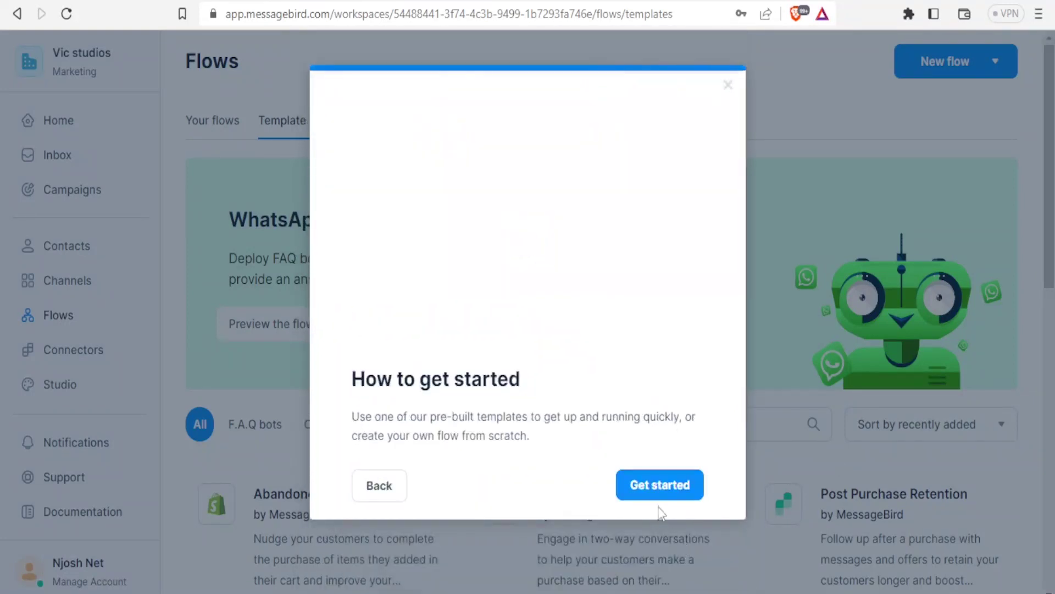
pyautogui.click(660, 486)
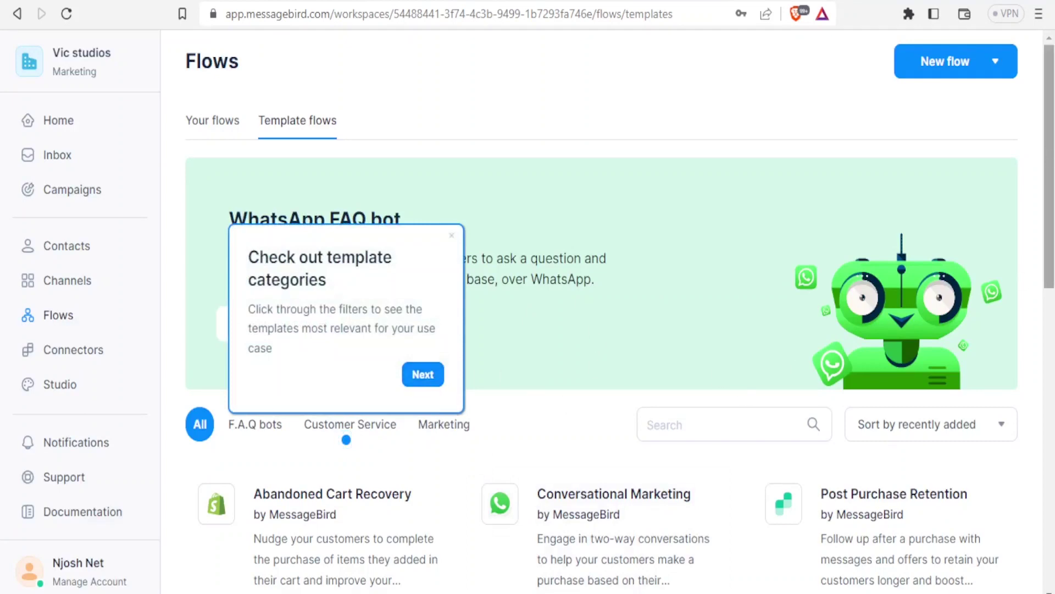
# - Look over the template flows, show the options for creating a new flow and dismiss the template categories tip
pyautogui.scroll(-3, 1049, 126)
pyautogui.scroll(3, 1050, 127)
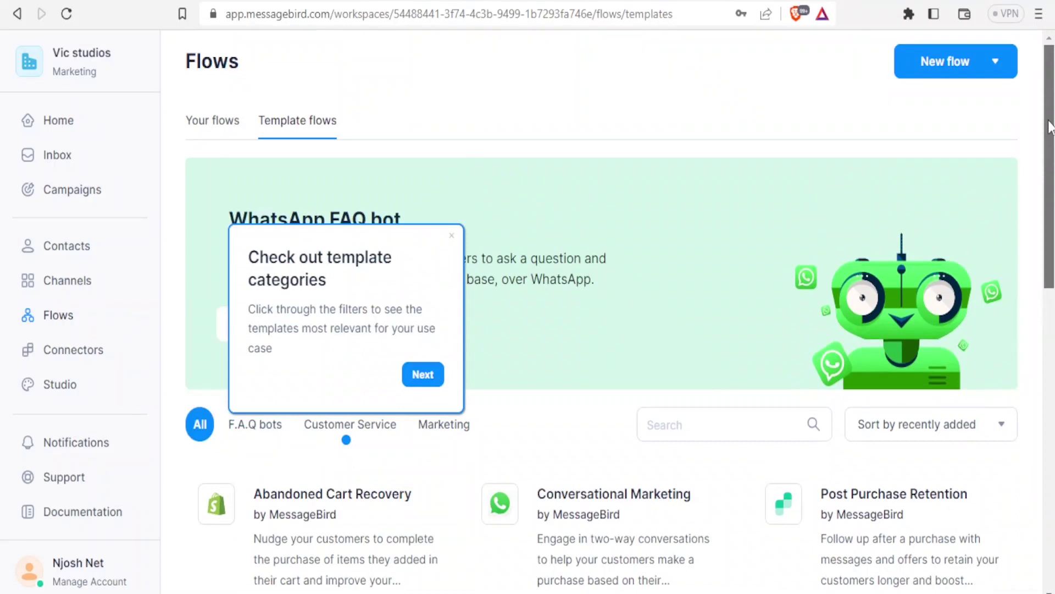
pyautogui.click(945, 63)
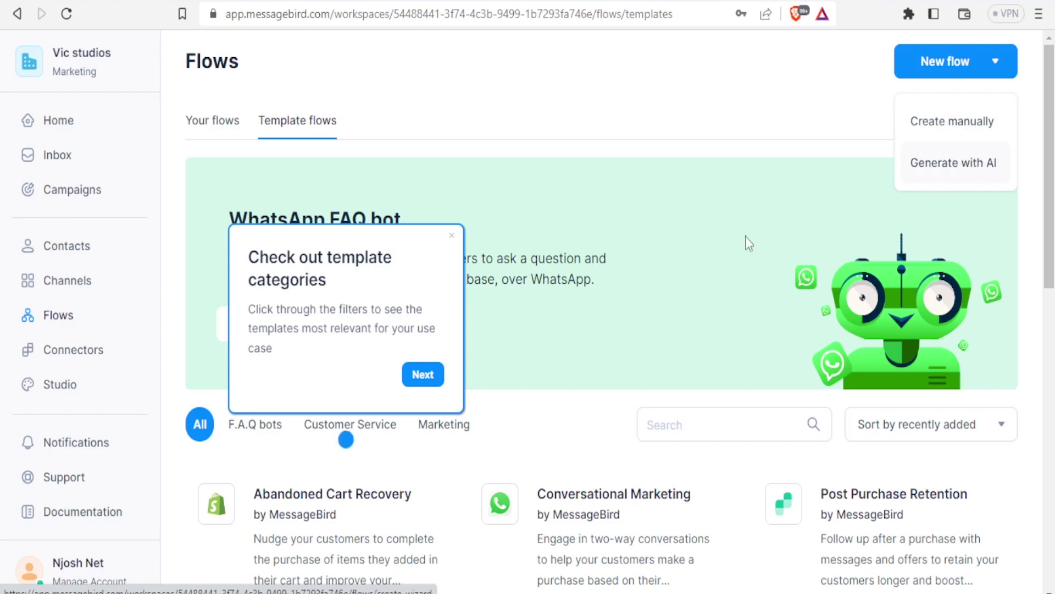
pyautogui.click(453, 242)
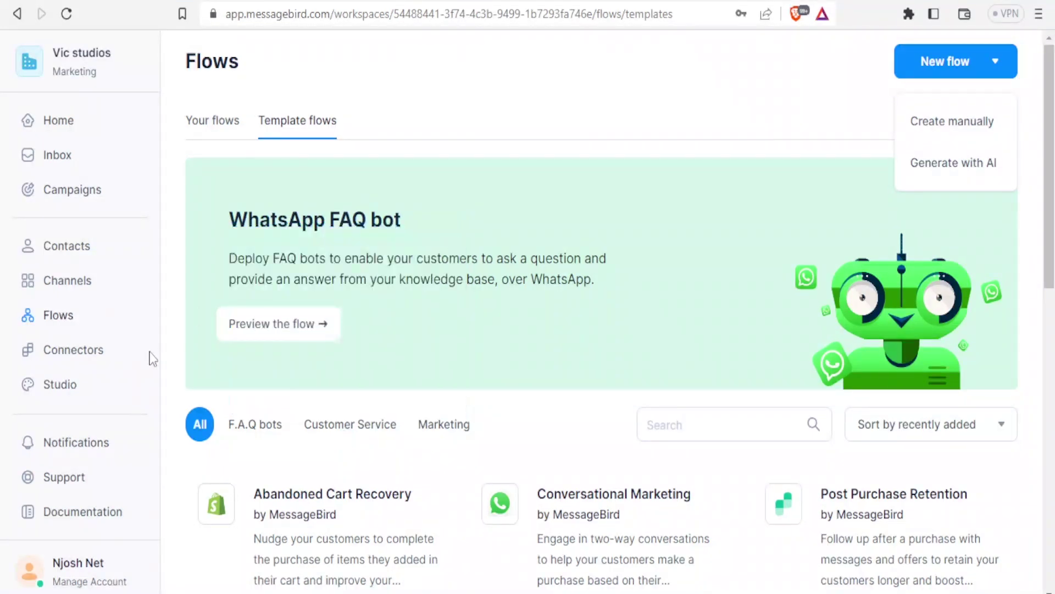
# - Open Connectors, dismiss its welcome introduction and browse the connectors in the marketplace
pyautogui.click(90, 358)
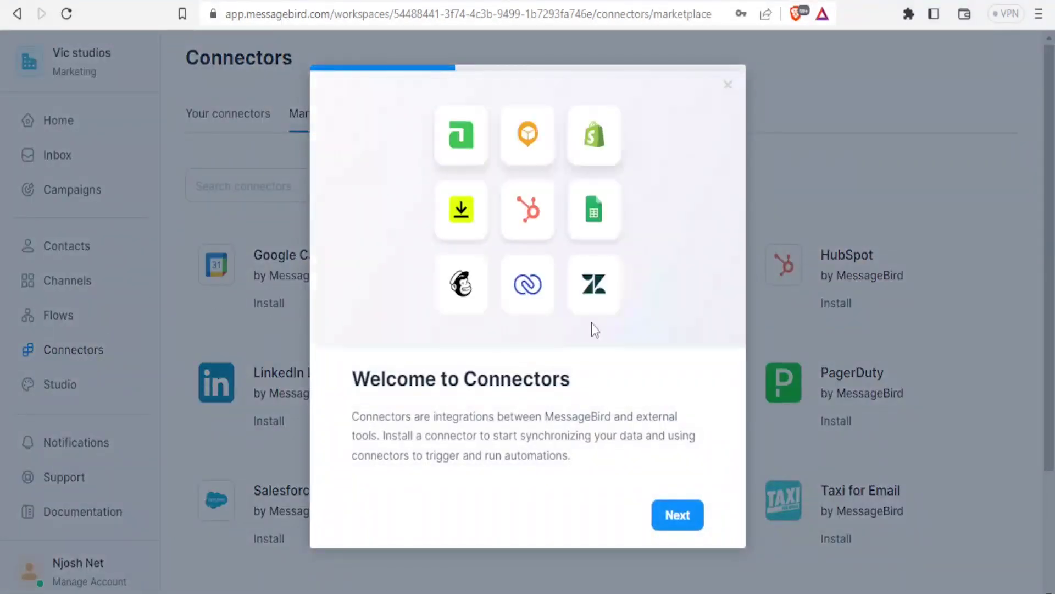
pyautogui.click(728, 86)
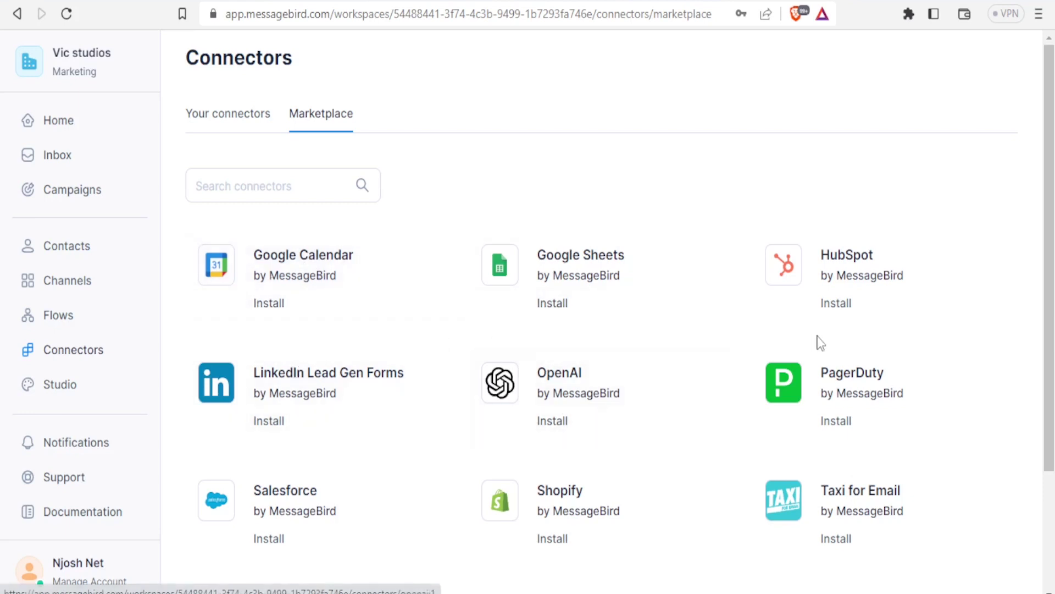
pyautogui.scroll(-3, 692, 392)
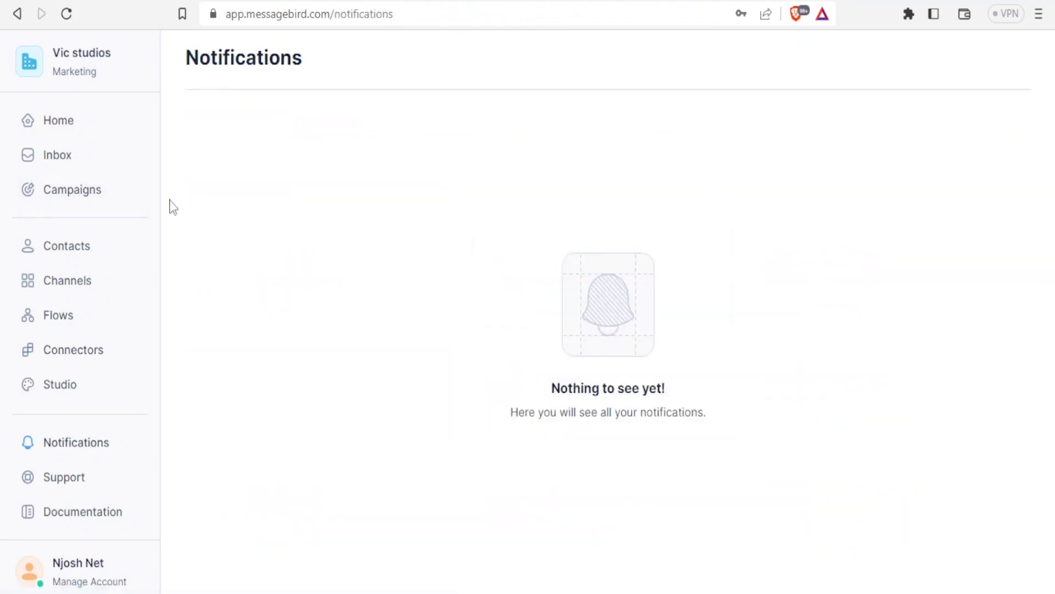
# - Return to the home page and look over the suggested marketing use cases
pyautogui.click(77, 126)
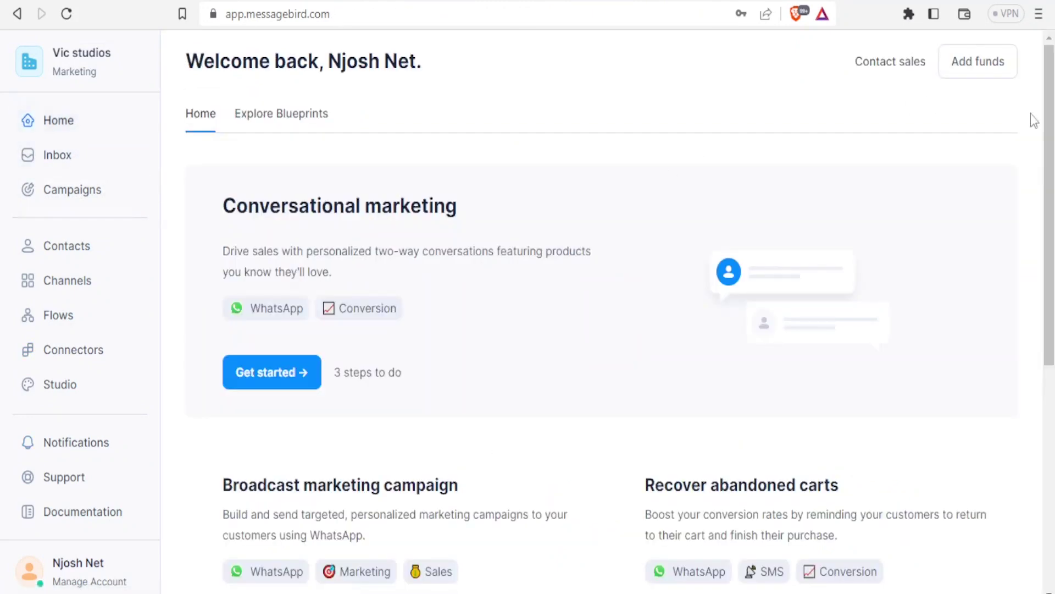
pyautogui.moveTo(1048, 118); pyautogui.dragTo(1050, 68)
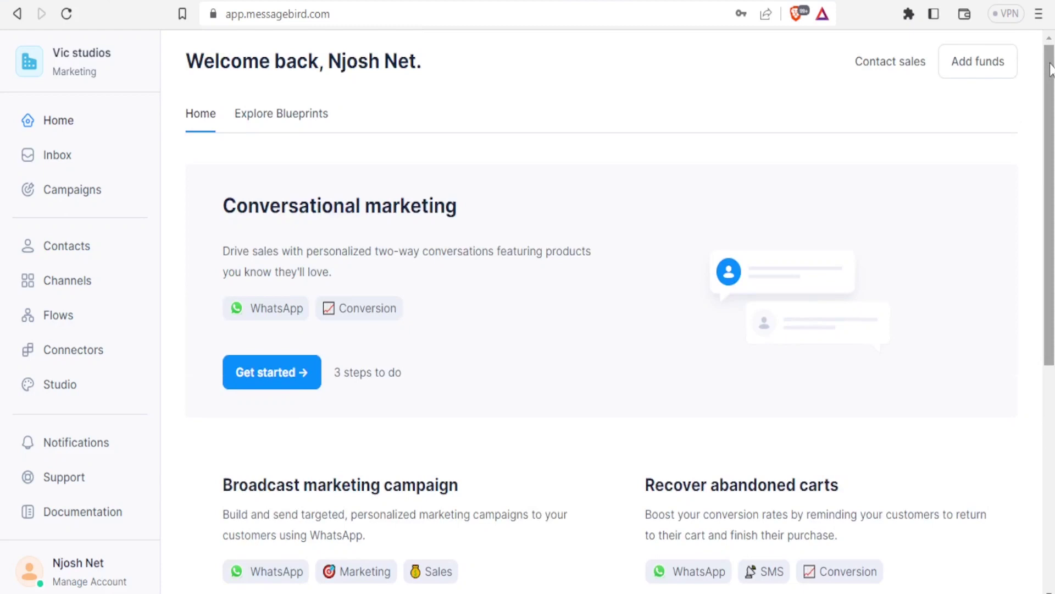
pyautogui.moveTo(1051, 69); pyautogui.dragTo(1052, 21)
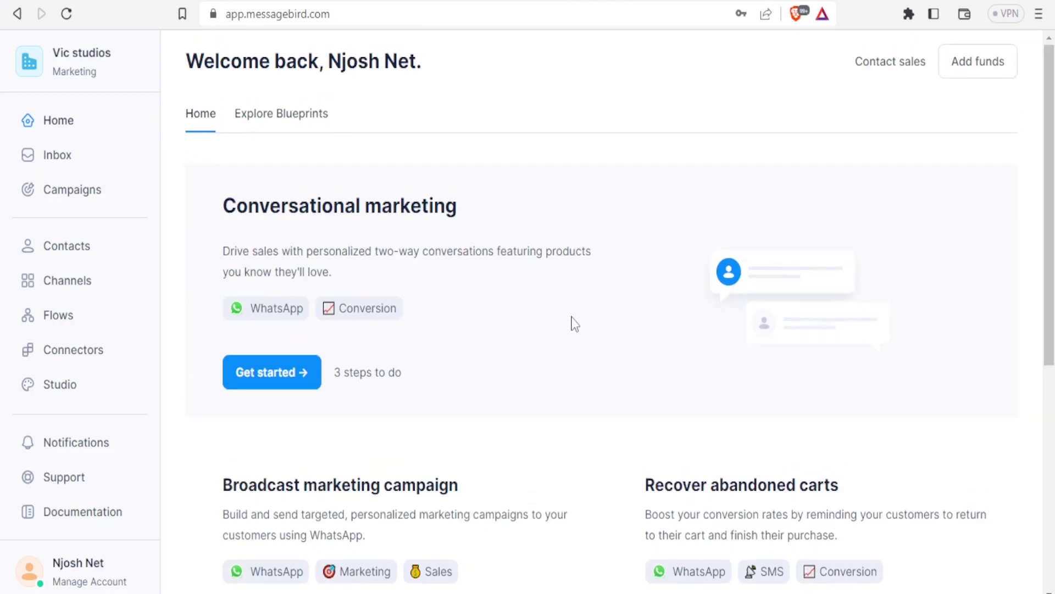
pyautogui.moveTo(1051, 181); pyautogui.dragTo(1052, 212)
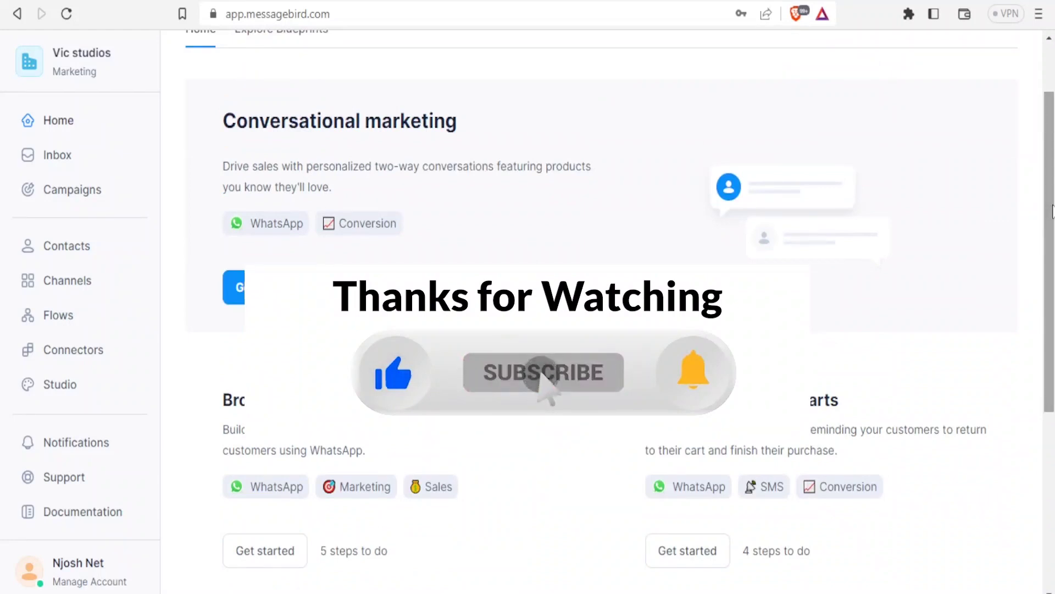